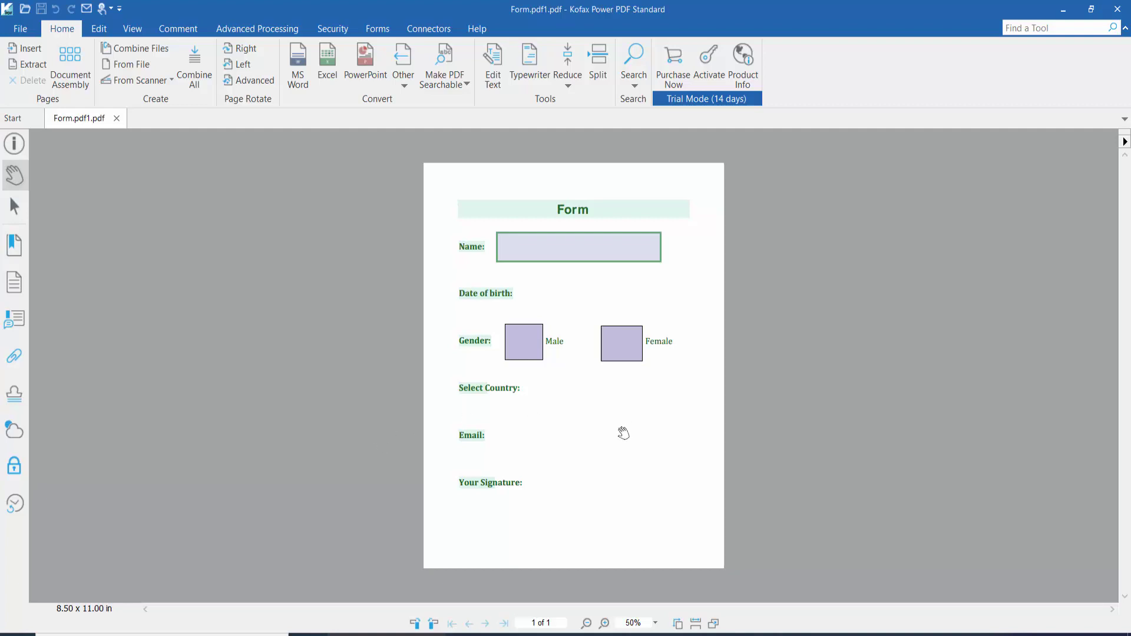
pyautogui.keyDown('ctrl'); pyautogui.scroll(1, 586, 449); pyautogui.keyUp('ctrl')
pyautogui.scroll(-2, 588, 448)
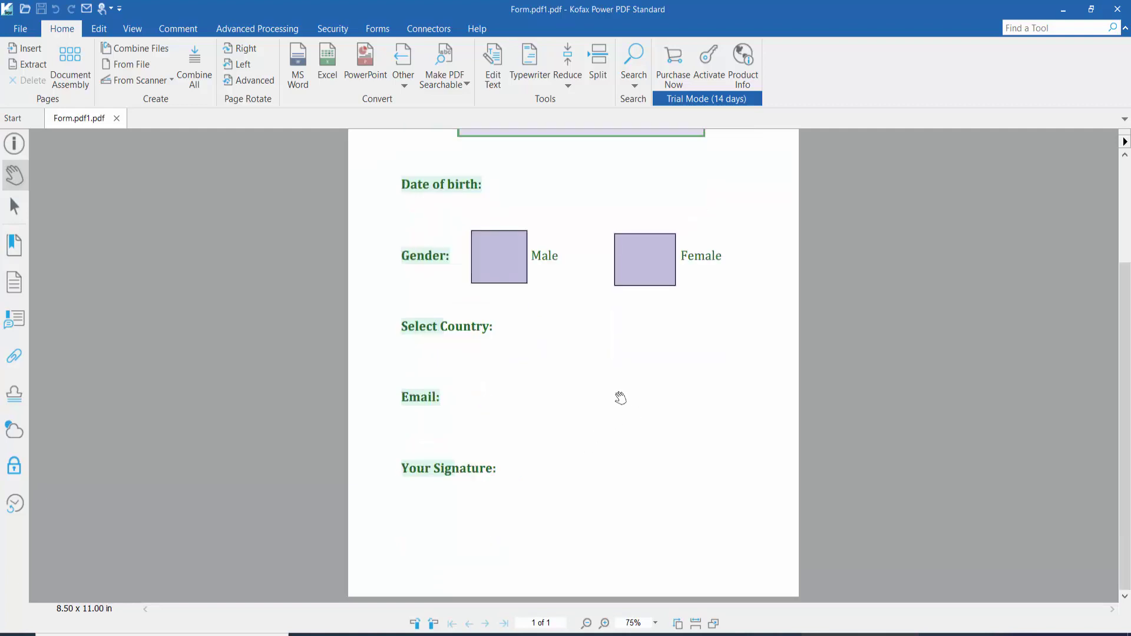
# Draw a digital signature field to the right of the Your Signature label
pyautogui.click(378, 28)
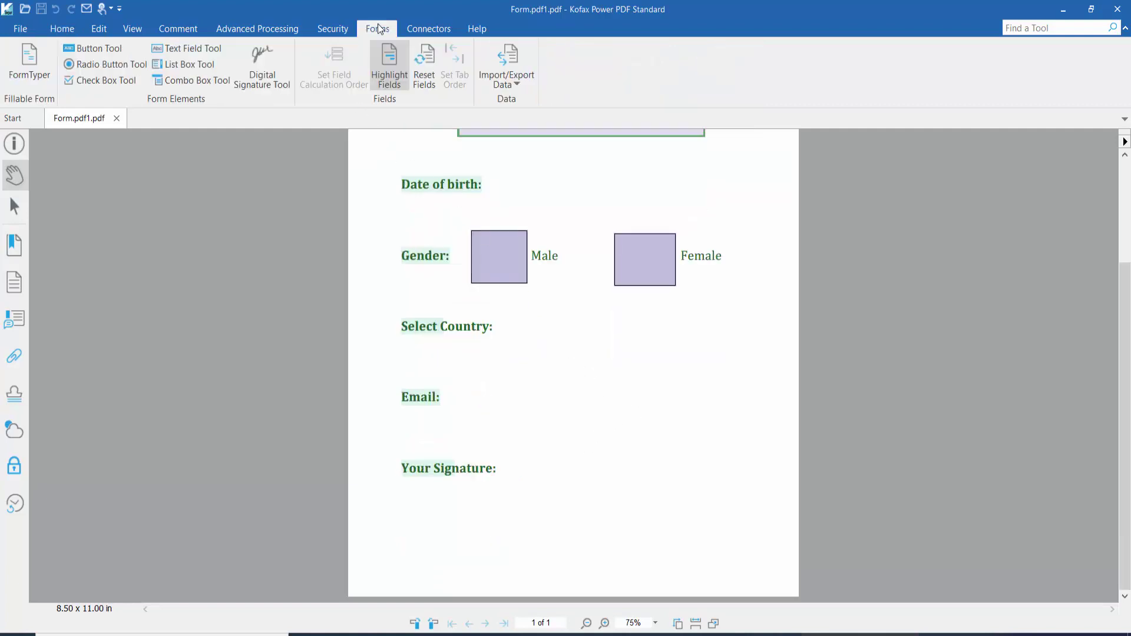
pyautogui.click(264, 84)
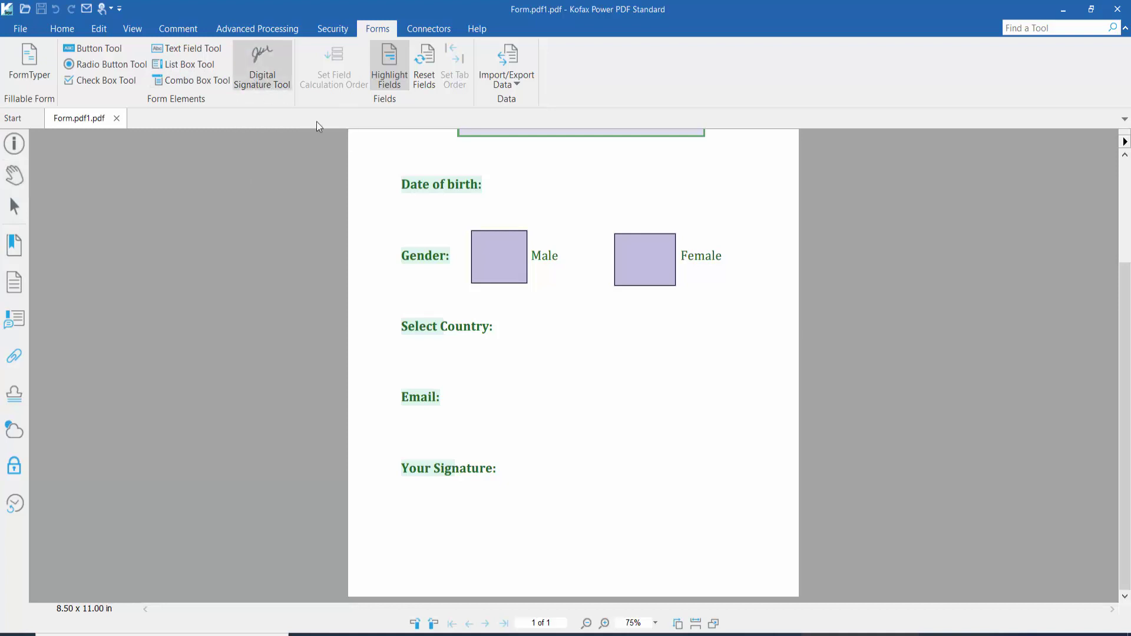
pyautogui.scroll(1, 587, 299)
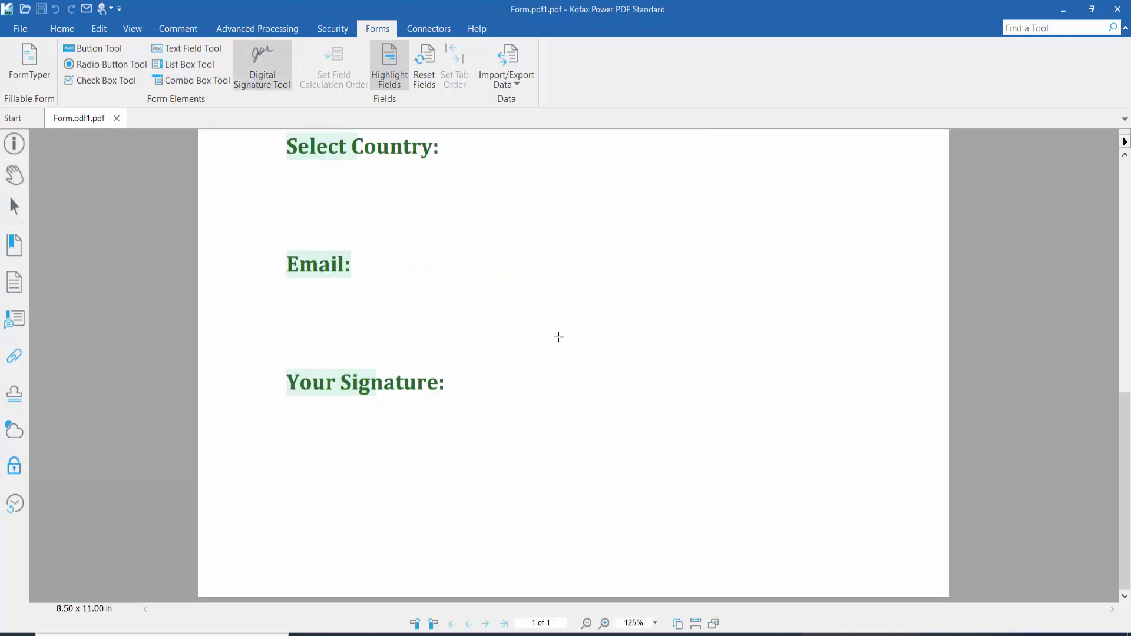
pyautogui.moveTo(554, 333)
pyautogui.mouseDown()
pyautogui.moveTo(652, 410)
pyautogui.moveTo(813, 440)
pyautogui.mouseUp()
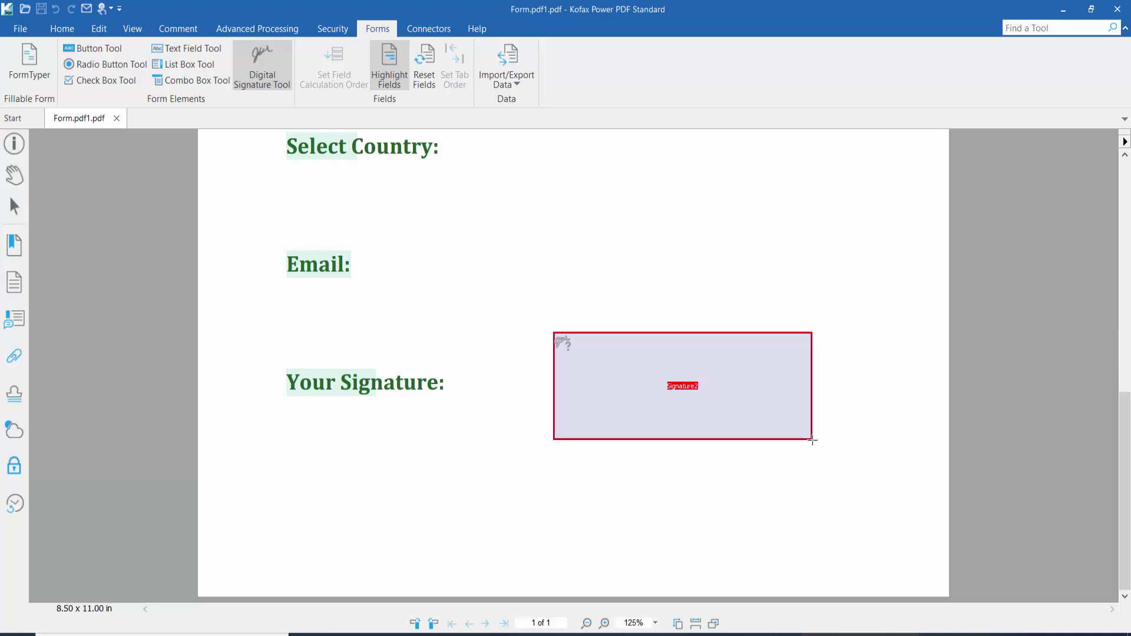
pyautogui.click(687, 513)
pyautogui.rightClick(618, 389)
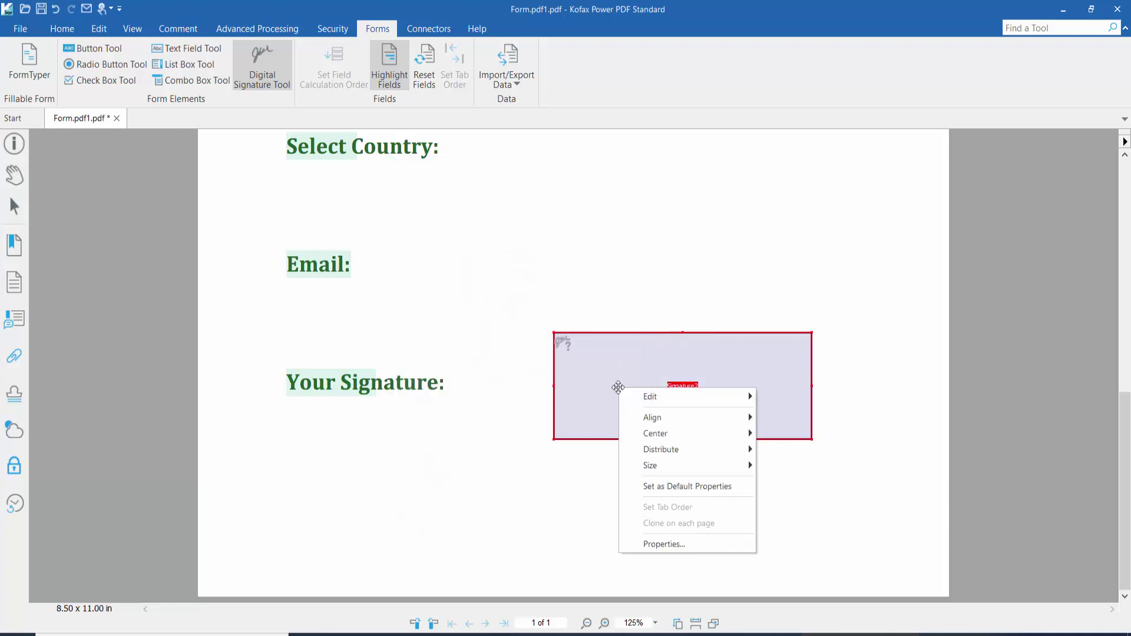
# Give the signature field a thick, dashed, magenta border in its properties
pyautogui.click(659, 545)
pyautogui.moveTo(518, 176); pyautogui.dragTo(302, 180)
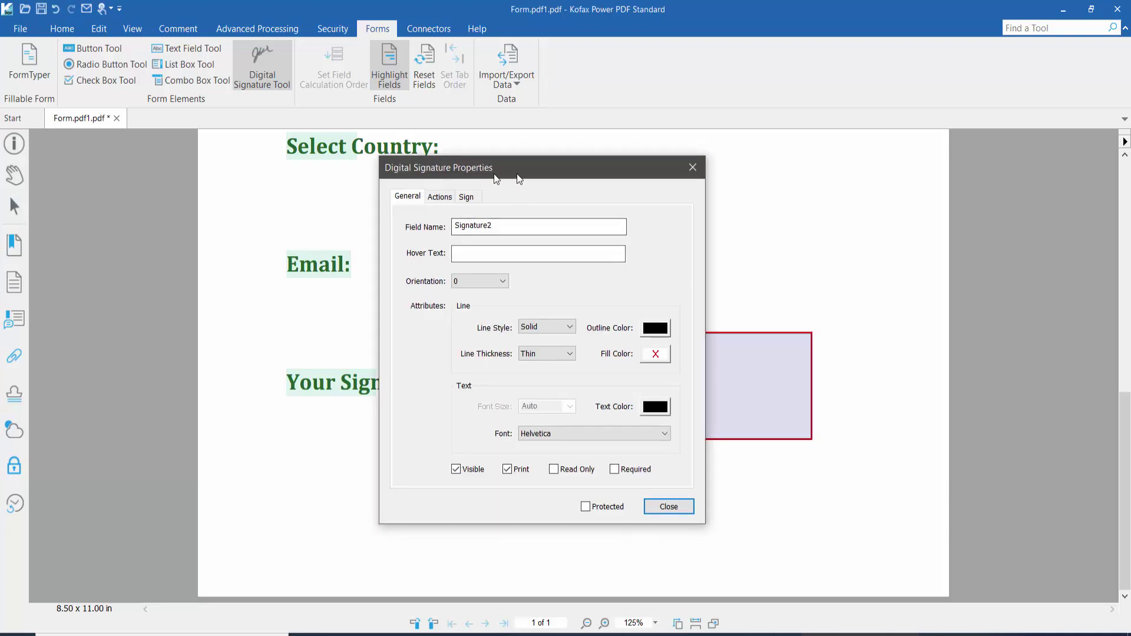
pyautogui.click(291, 228)
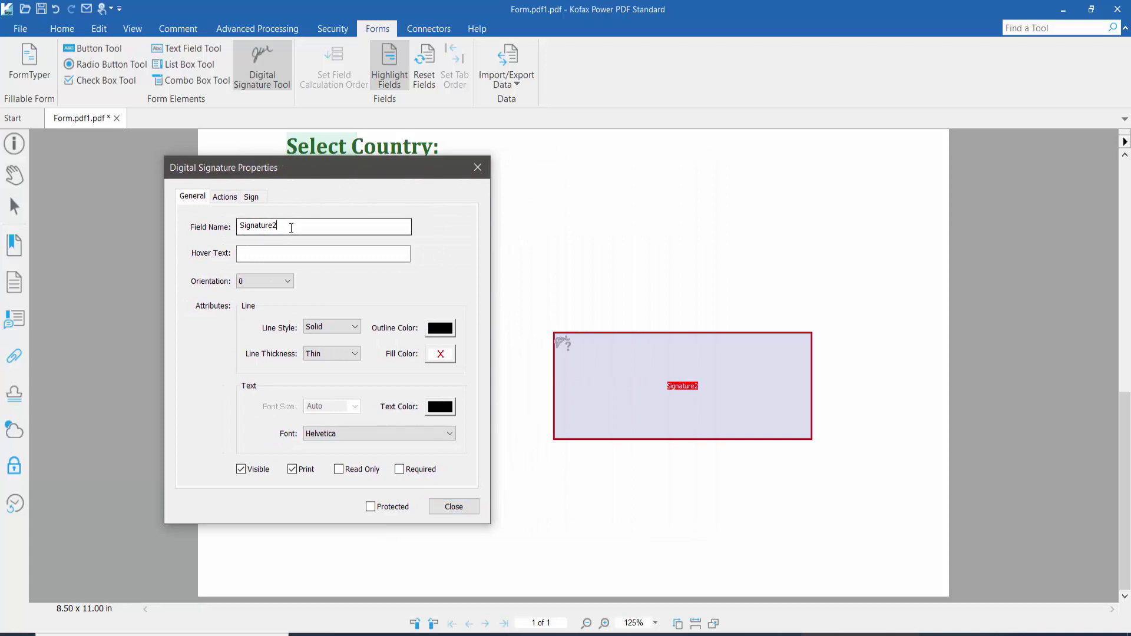
pyautogui.click(355, 330)
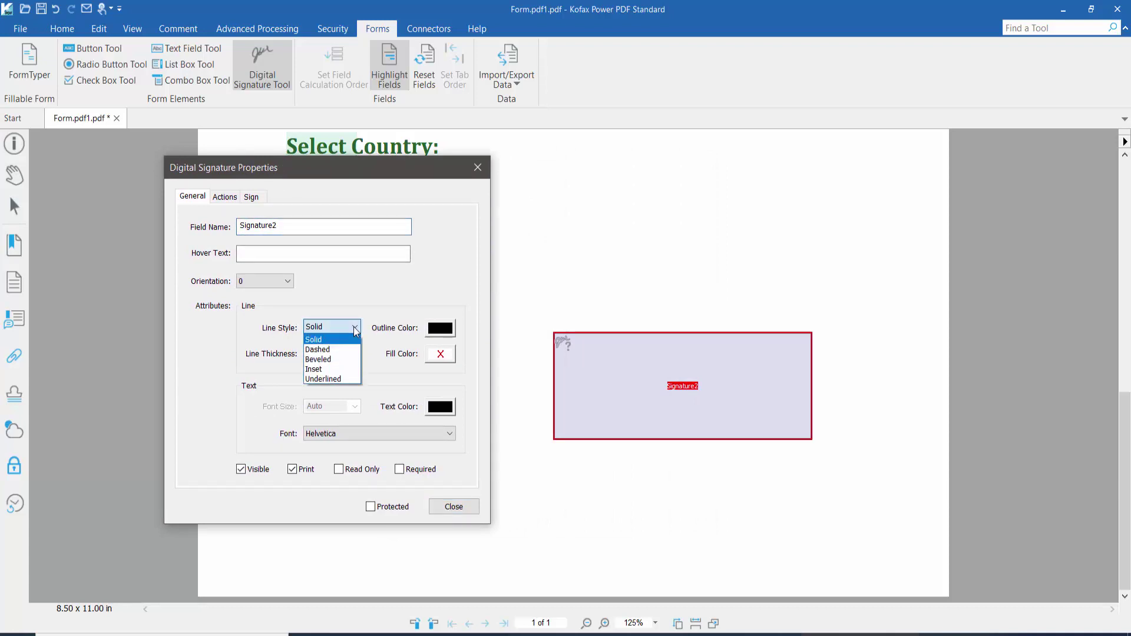
pyautogui.click(324, 348)
pyautogui.click(440, 333)
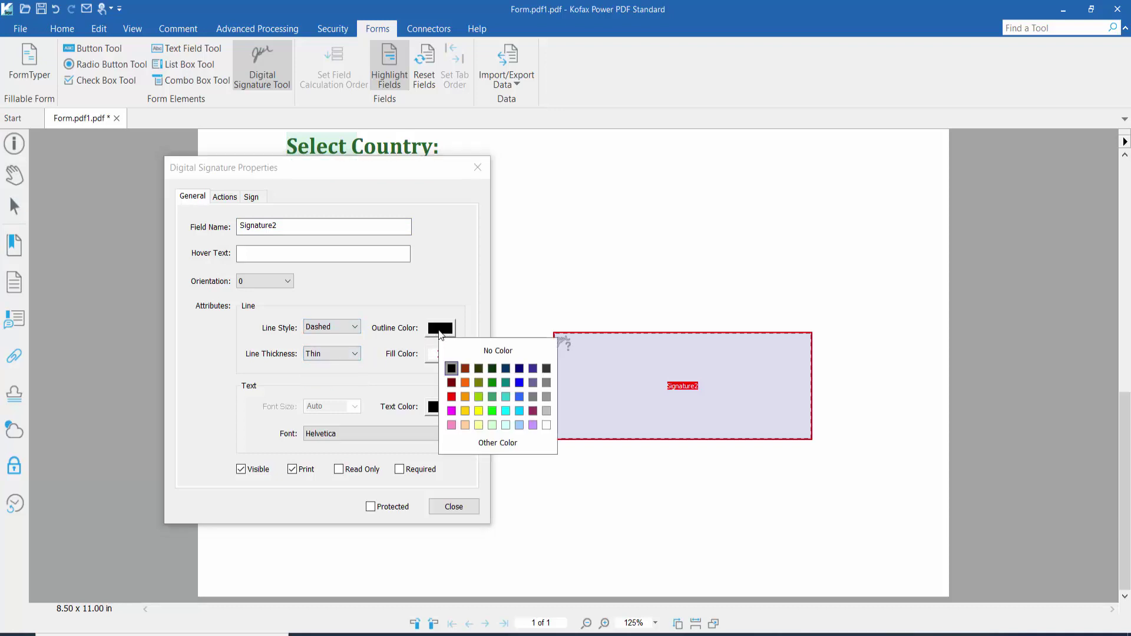
pyautogui.click(452, 411)
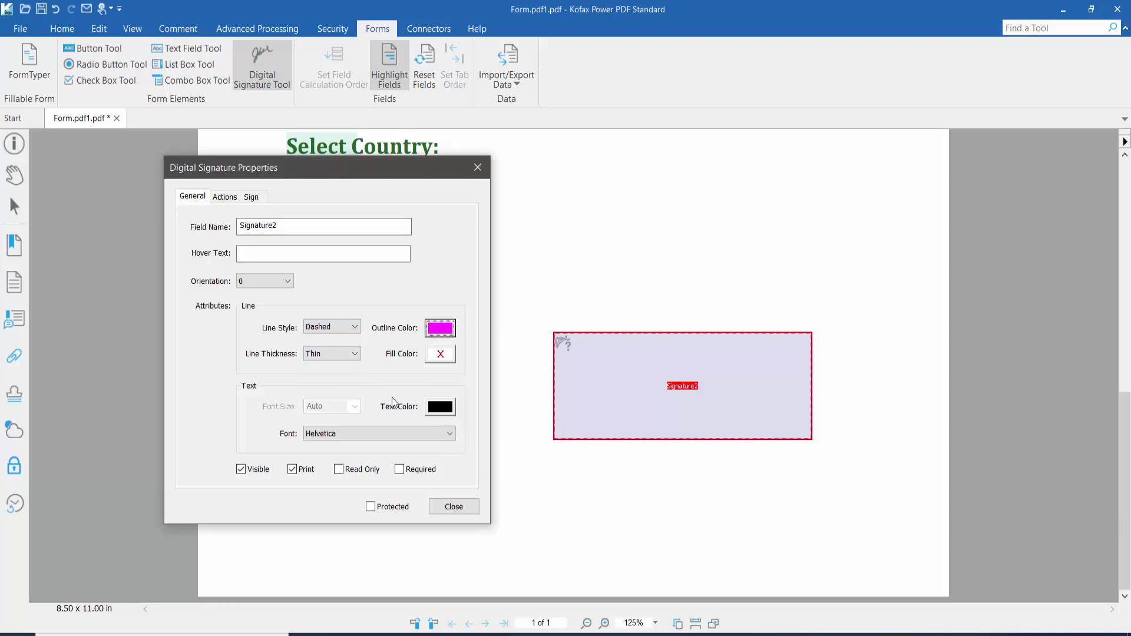
pyautogui.click(349, 356)
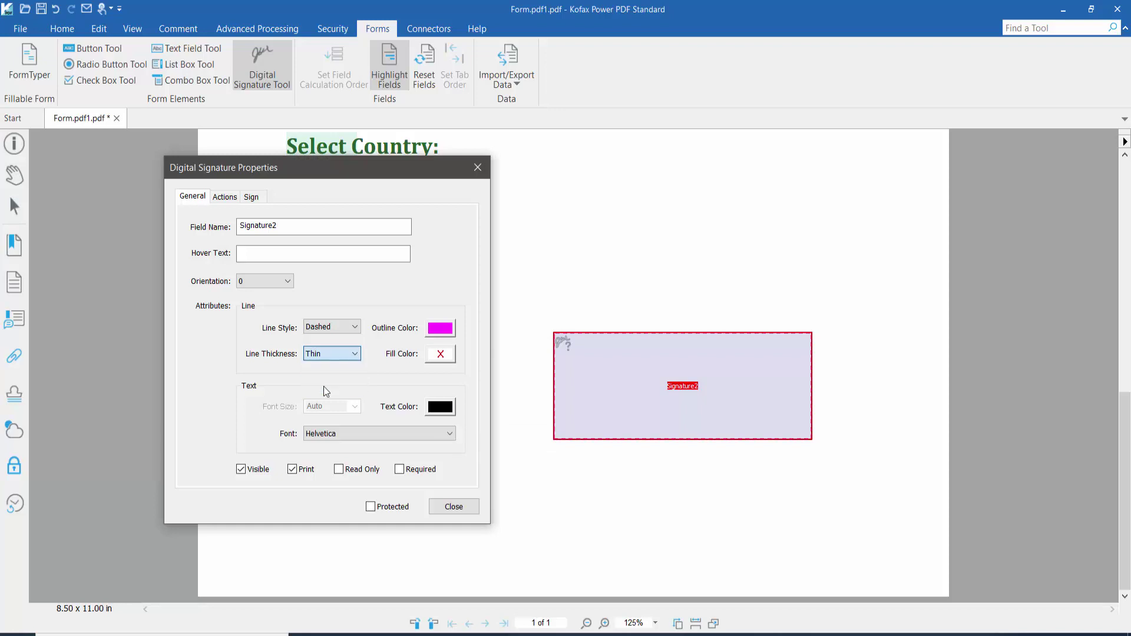
pyautogui.click(441, 357)
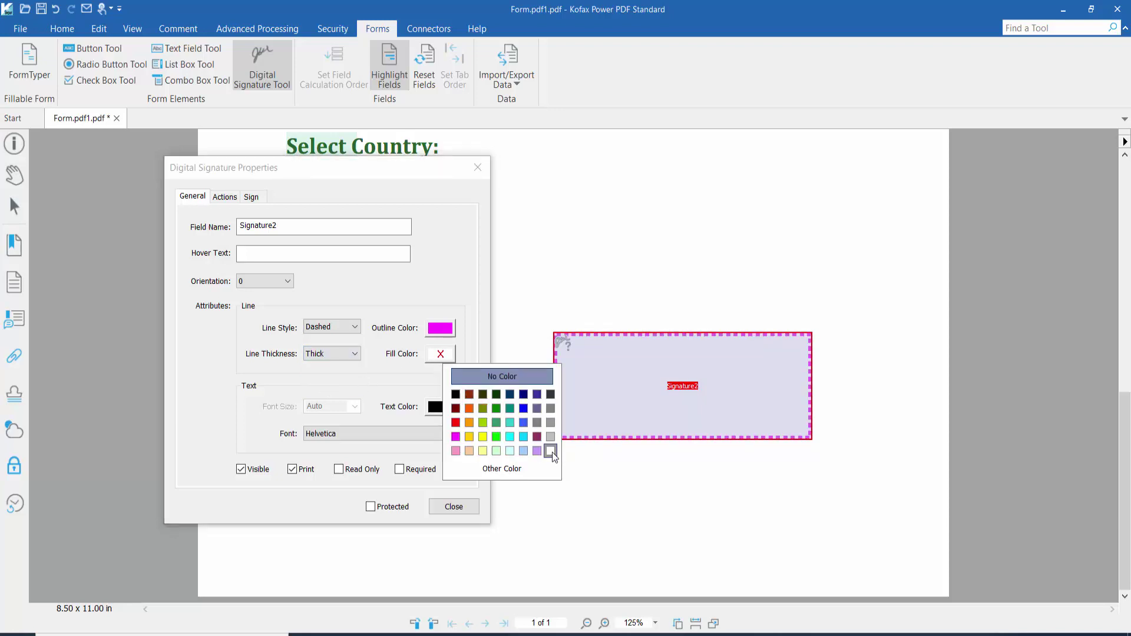
# Set the field's fill to white, its text to red and its font to Times Roman
pyautogui.click(551, 452)
pyautogui.click(437, 412)
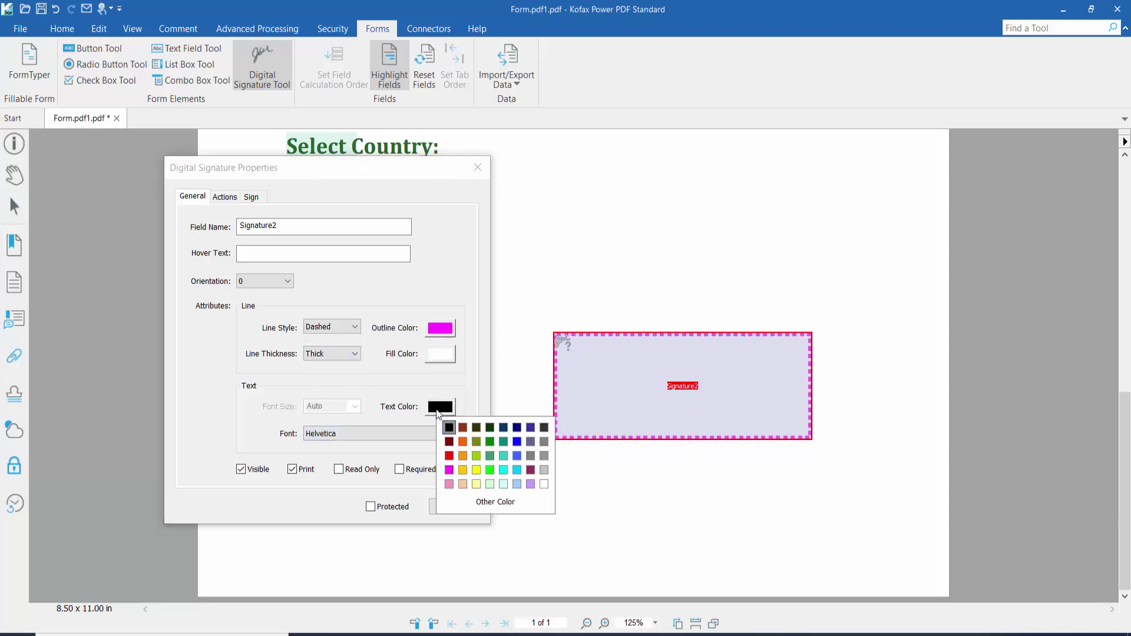
pyautogui.click(449, 455)
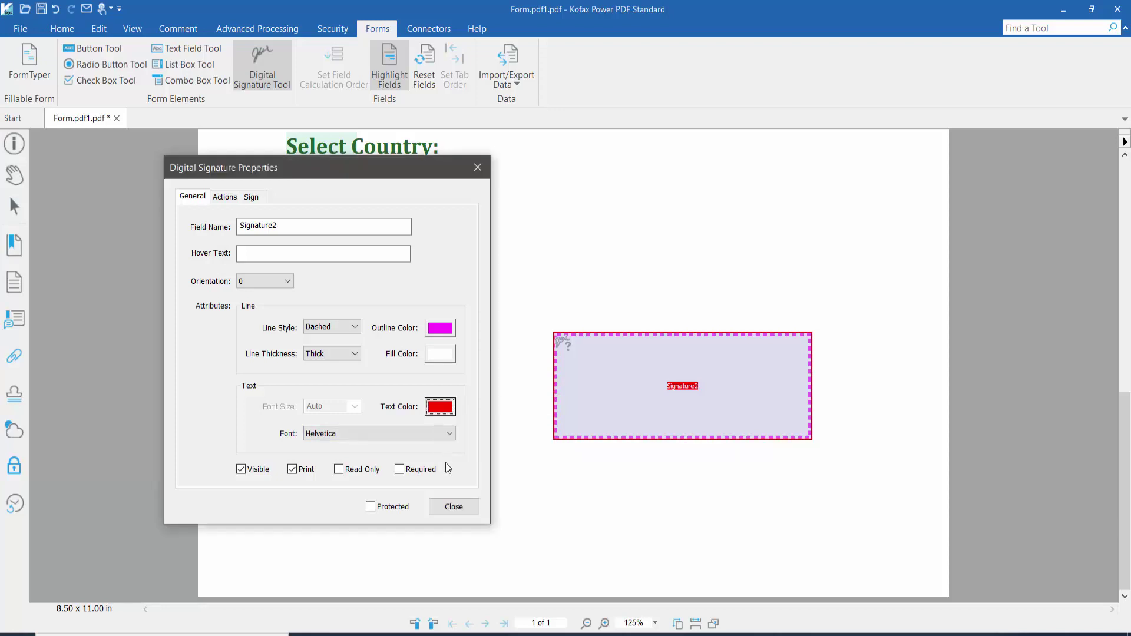
pyautogui.click(420, 434)
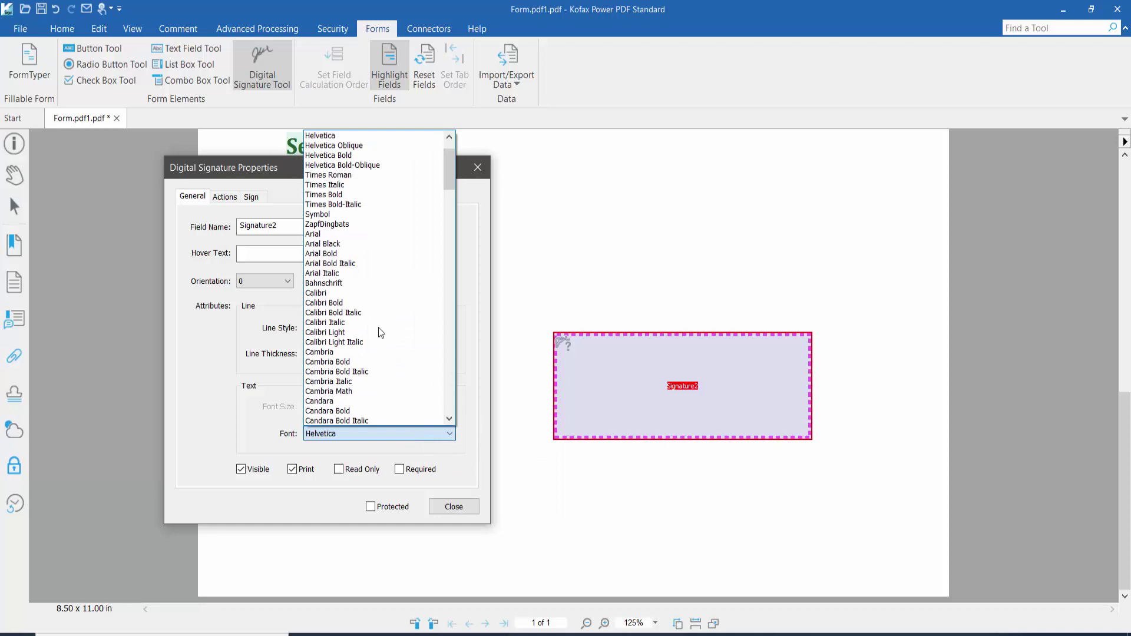
pyautogui.click(340, 180)
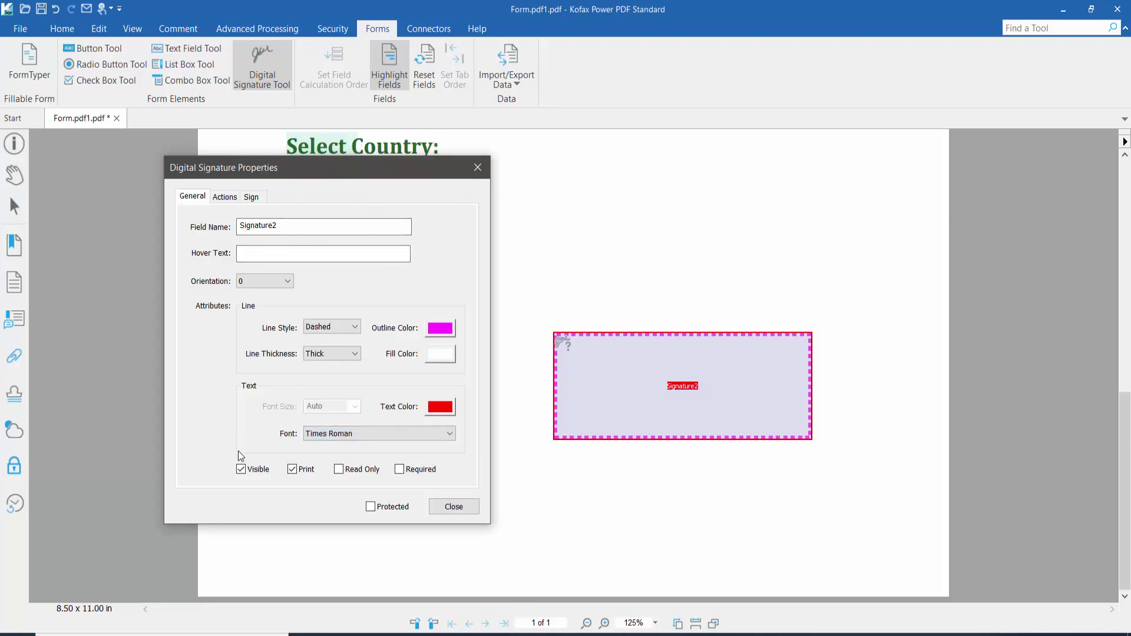
pyautogui.click(454, 507)
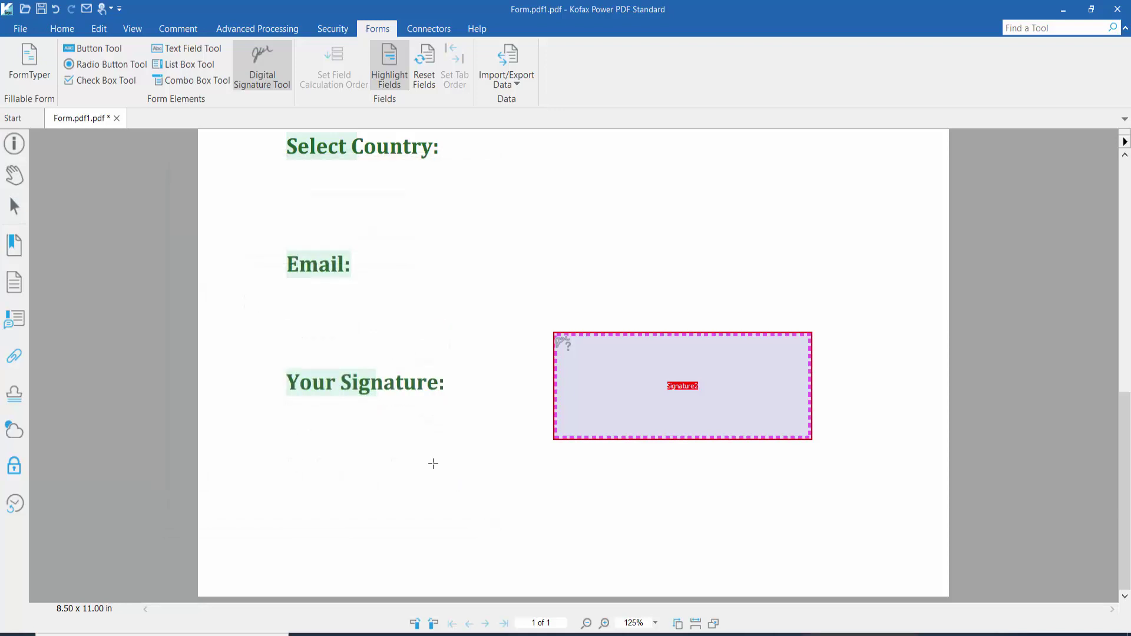
# Start signing the field with the Hand tool and choose Create a Self-Signed Digital ID
pyautogui.click(16, 178)
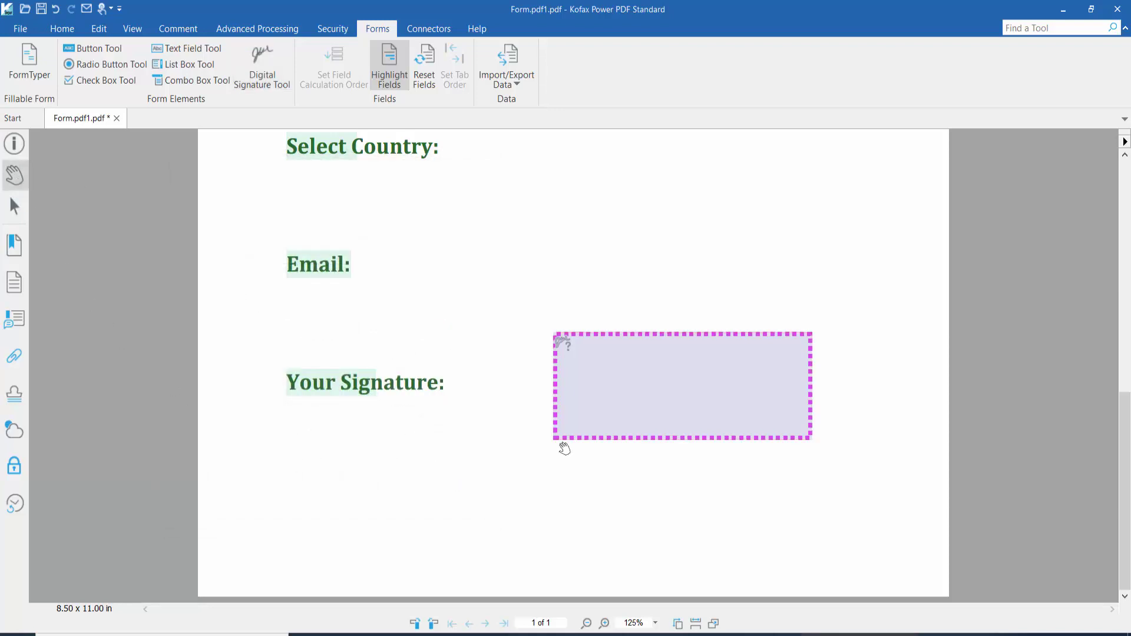
pyautogui.click(658, 381)
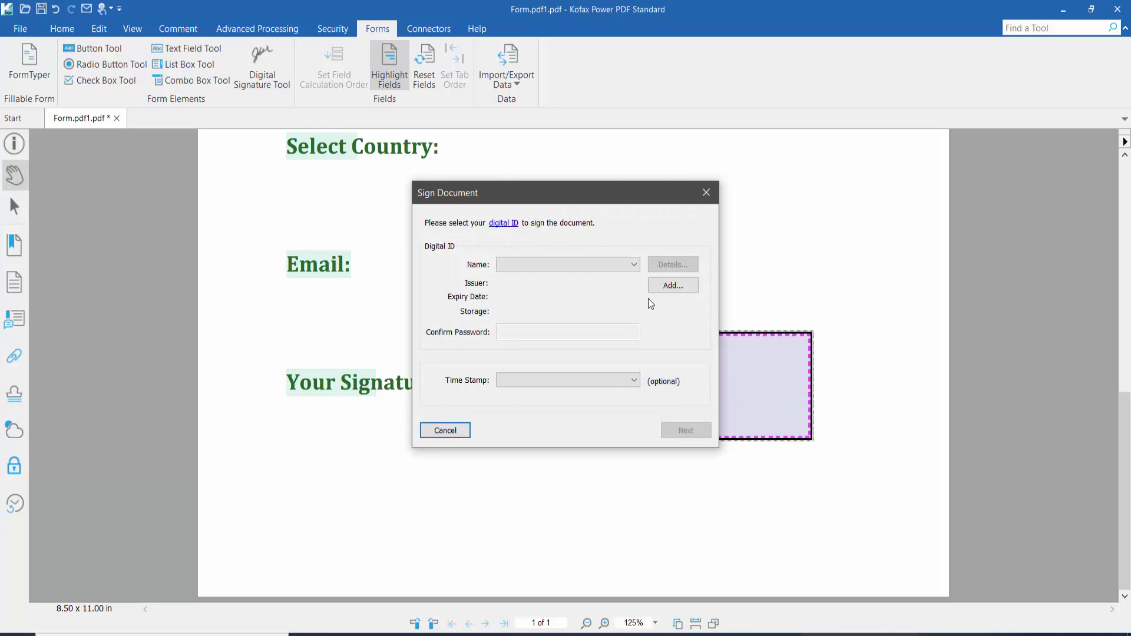
pyautogui.click(674, 287)
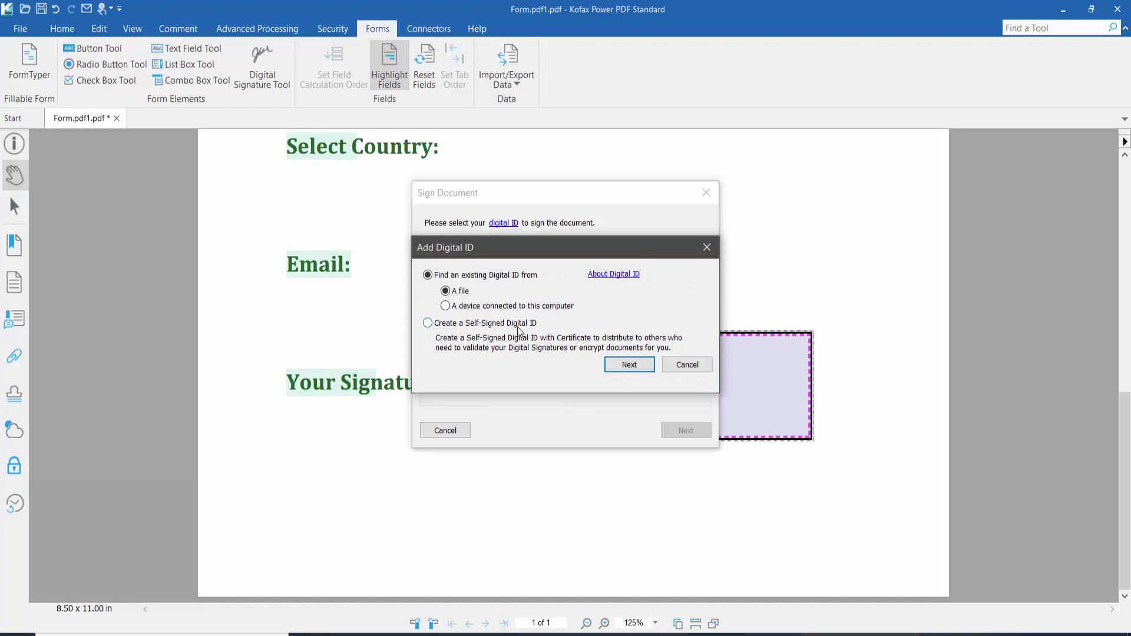
pyautogui.click(429, 324)
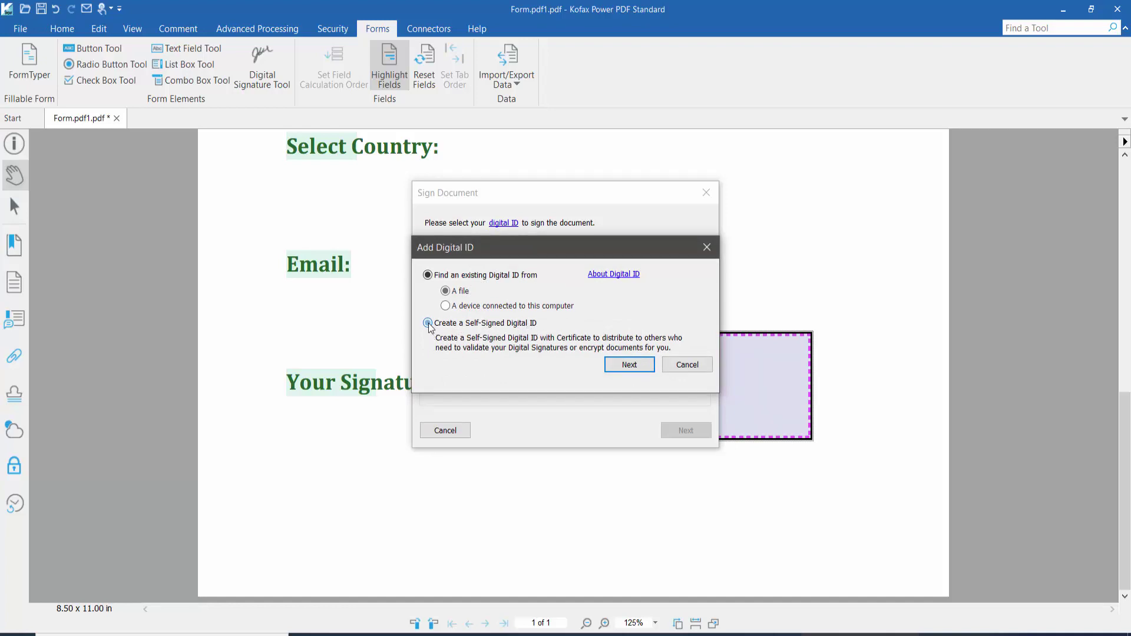
pyautogui.click(628, 364)
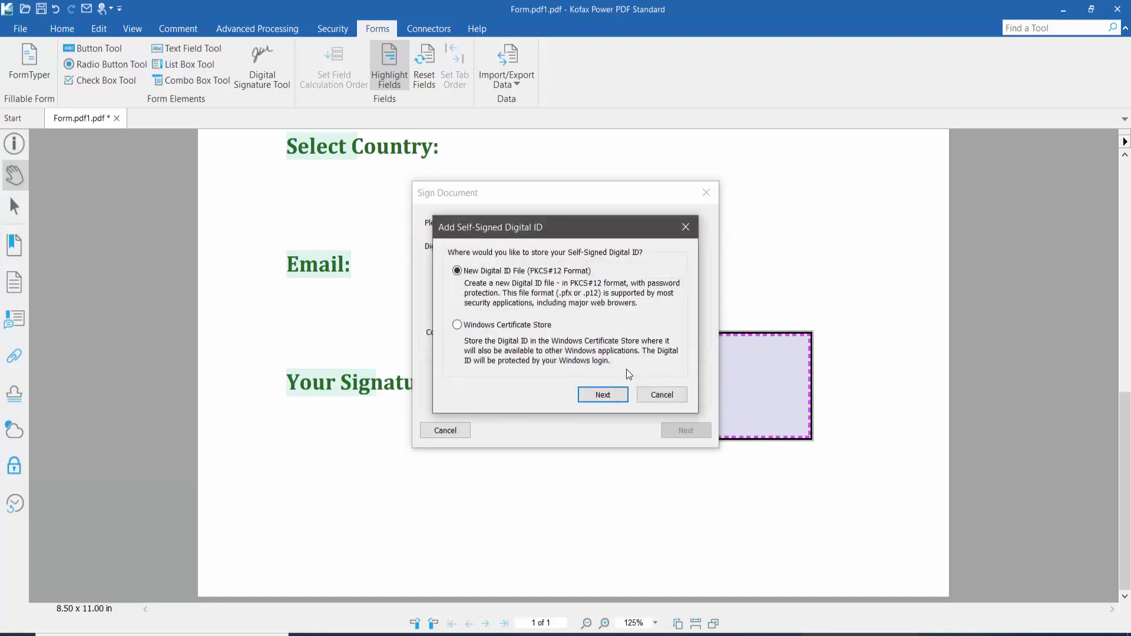
# Store the ID as a new file and enter its name, email and password
pyautogui.click(604, 397)
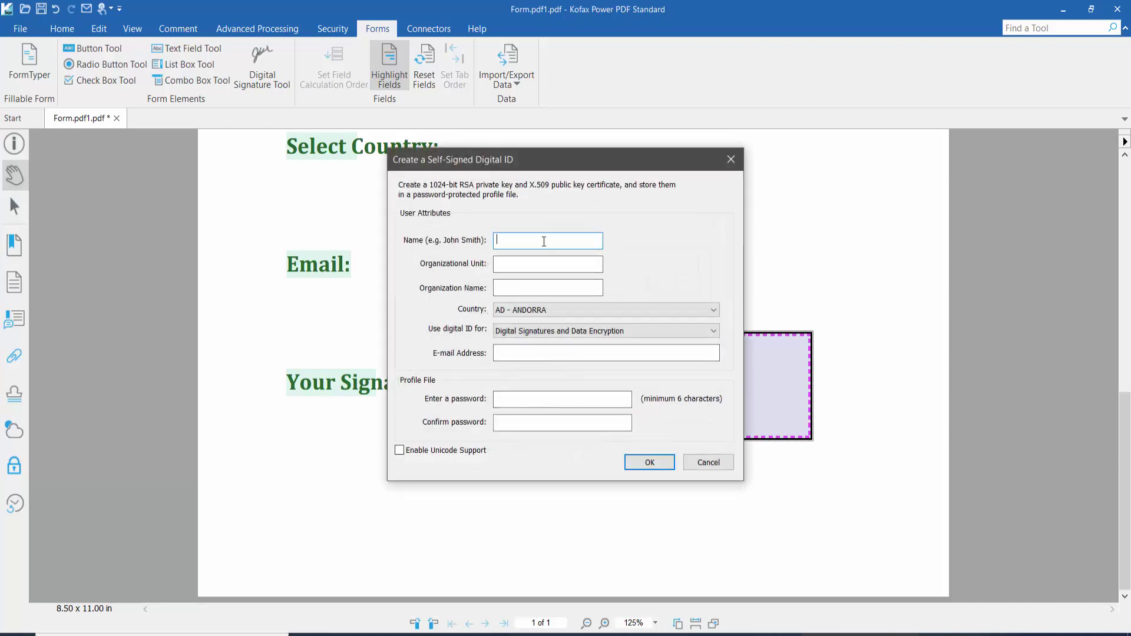
pyautogui.write('name')
pyautogui.press('BackSpace')
pyautogui.press('BackSpace')
pyautogui.press('BackSpace')
pyautogui.write('saji')
pyautogui.write('b seh')
pyautogui.press('BackSpace')
pyautogui.press('BackSpace')
pyautogui.press('BackSpace')
pyautogui.press('BackSpace')
pyautogui.write('he')
pyautogui.write('kh')
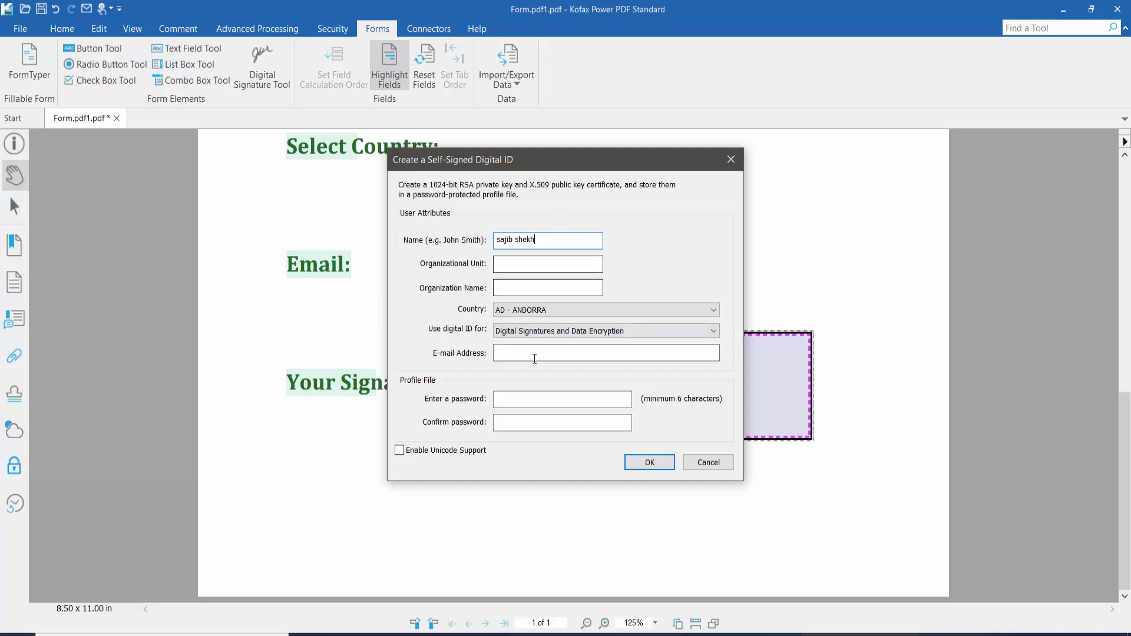
pyautogui.click(534, 354)
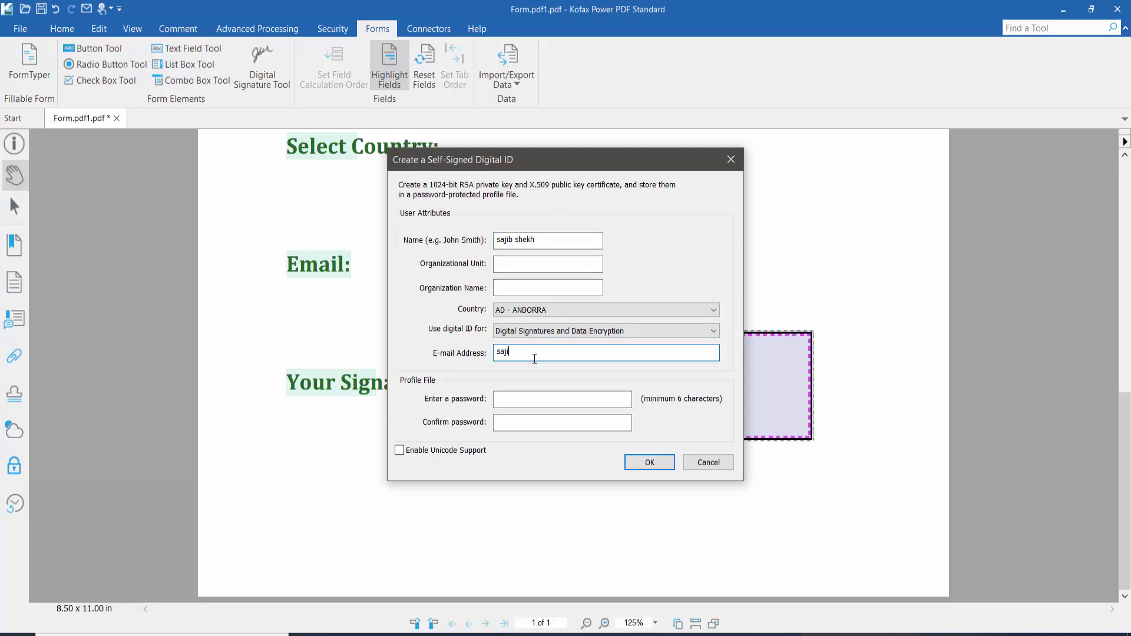
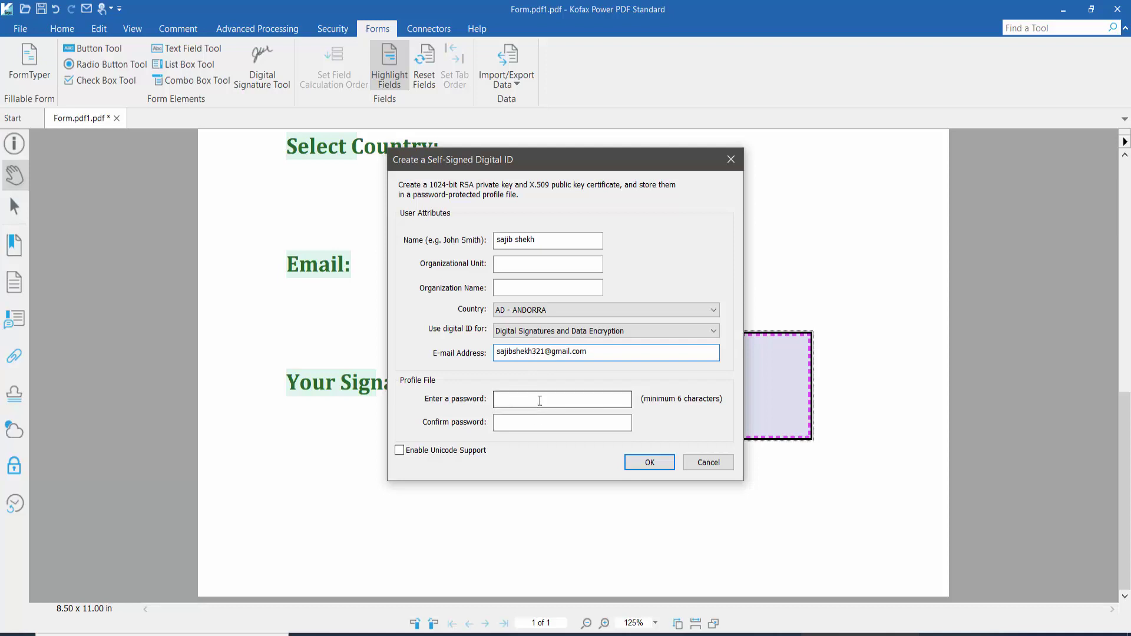
pyautogui.click(537, 422)
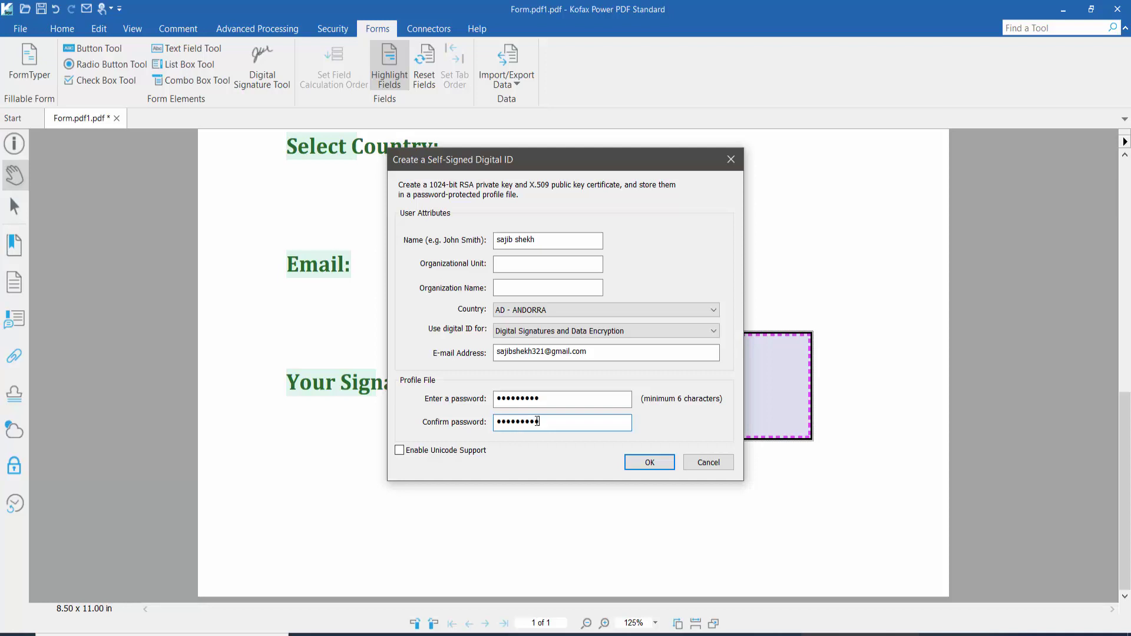
# Create the self-signed ID and save its file to the Desktop
pyautogui.click(649, 464)
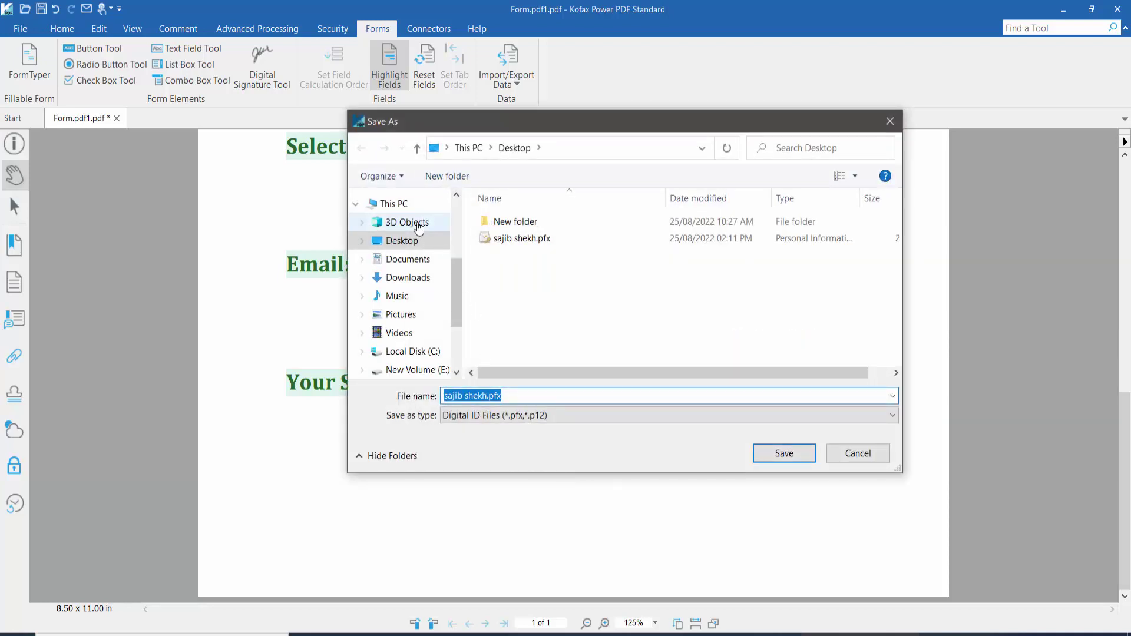
pyautogui.click(418, 243)
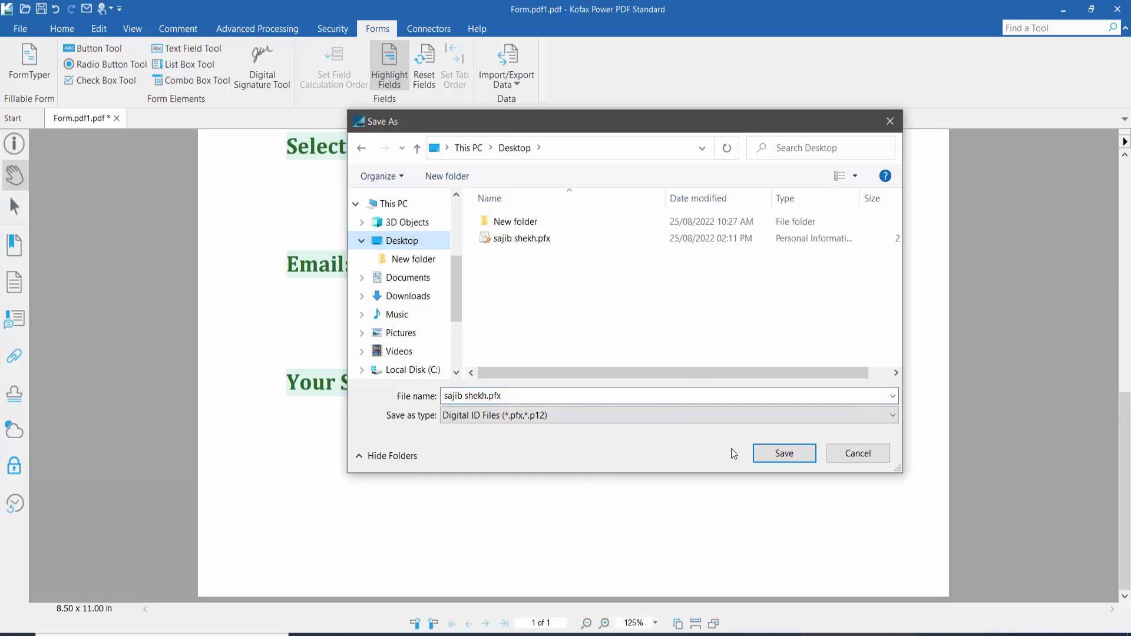
pyautogui.click(786, 456)
# Replace the existing ID file, enter the ID password and start a new signature appearance
pyautogui.click(599, 326)
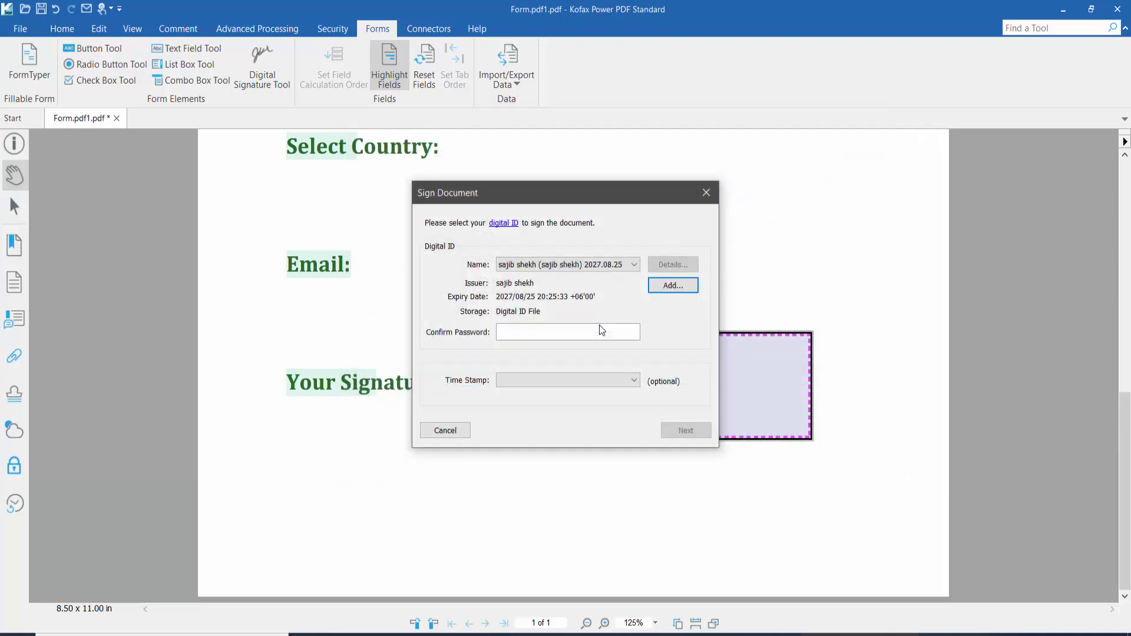
pyautogui.click(559, 334)
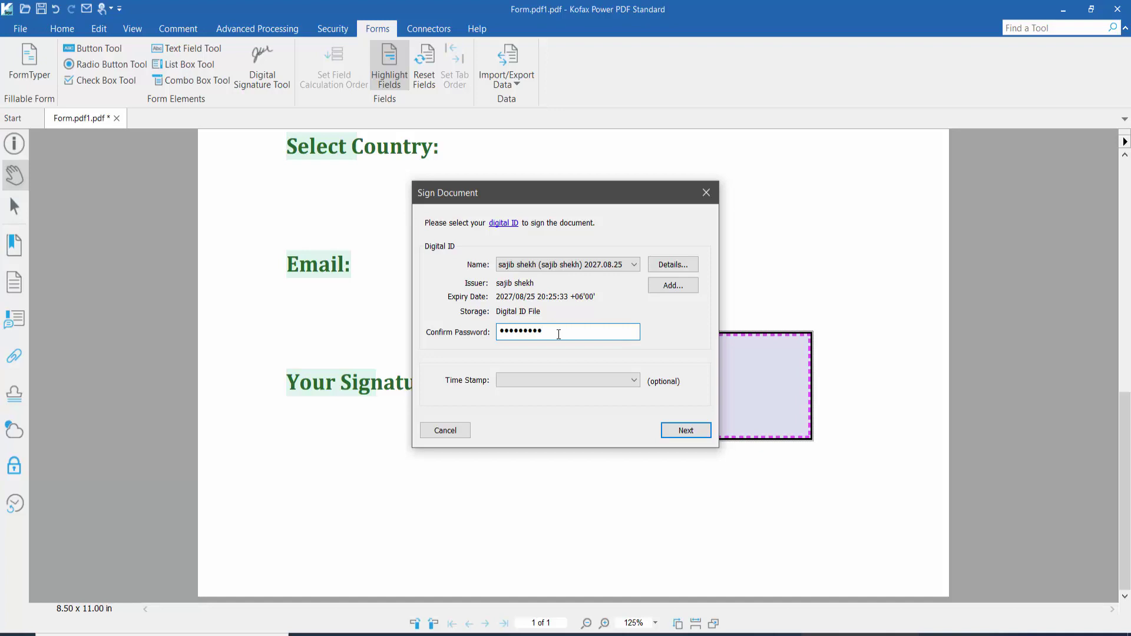
pyautogui.click(673, 429)
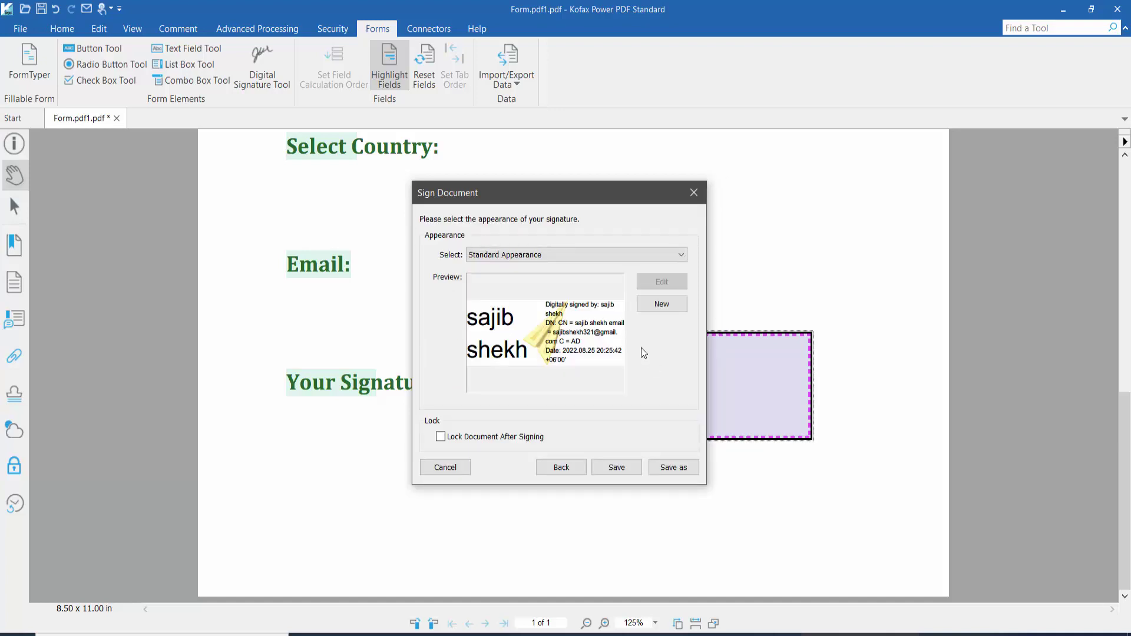
pyautogui.click(662, 304)
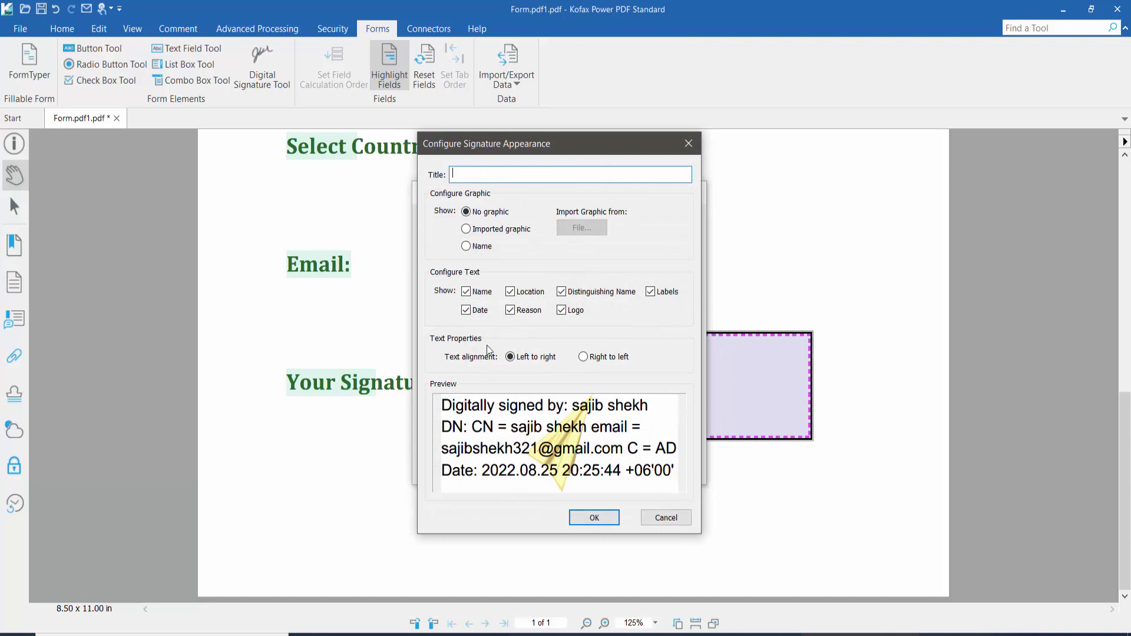
# Test the date, logo, name and location options in the preview, leaving all four checked
pyautogui.click(467, 311)
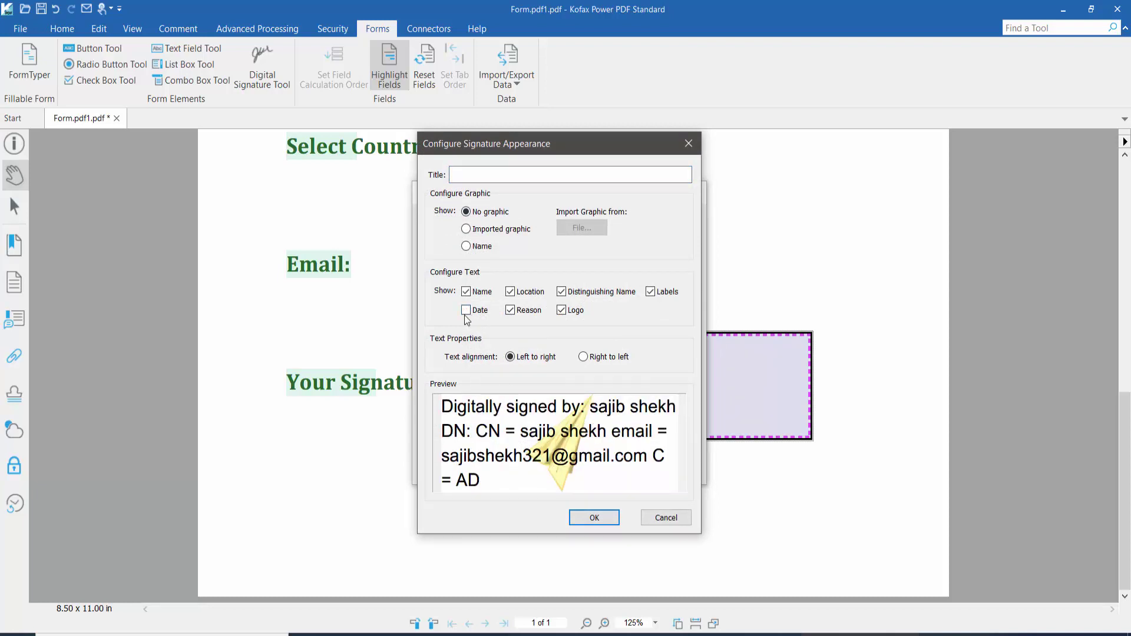
pyautogui.click(468, 311)
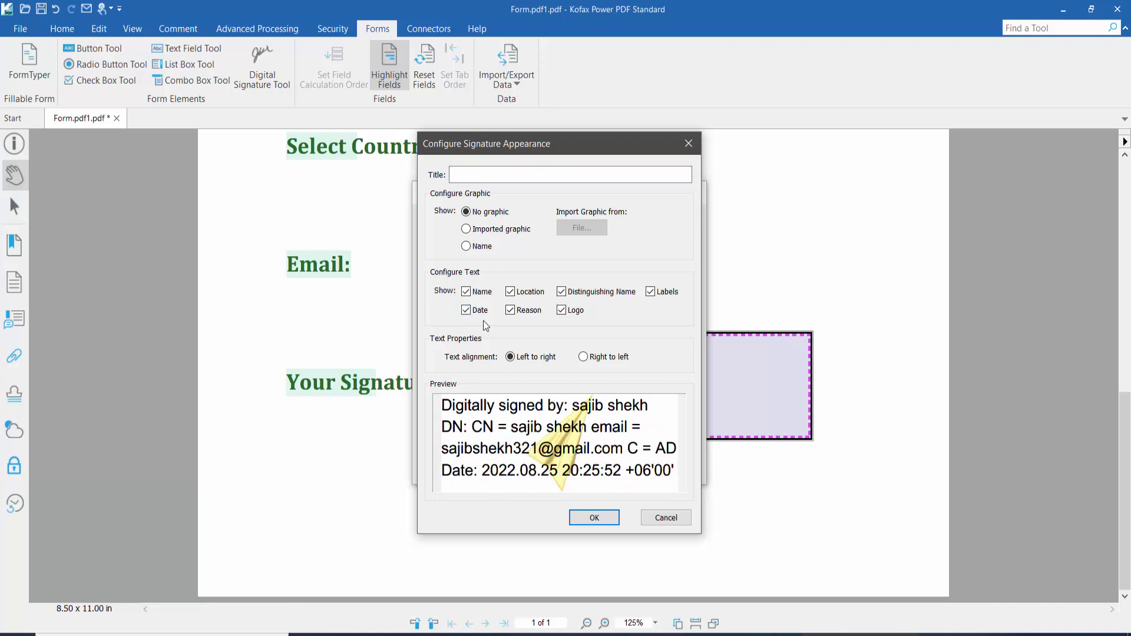
pyautogui.click(561, 310)
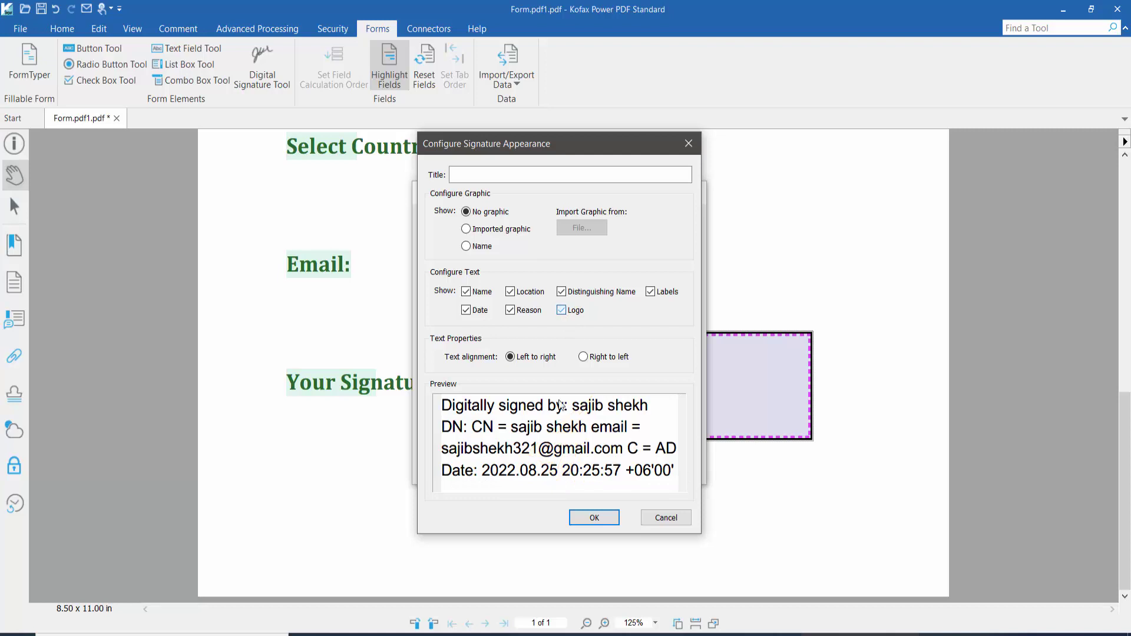
pyautogui.click(561, 310)
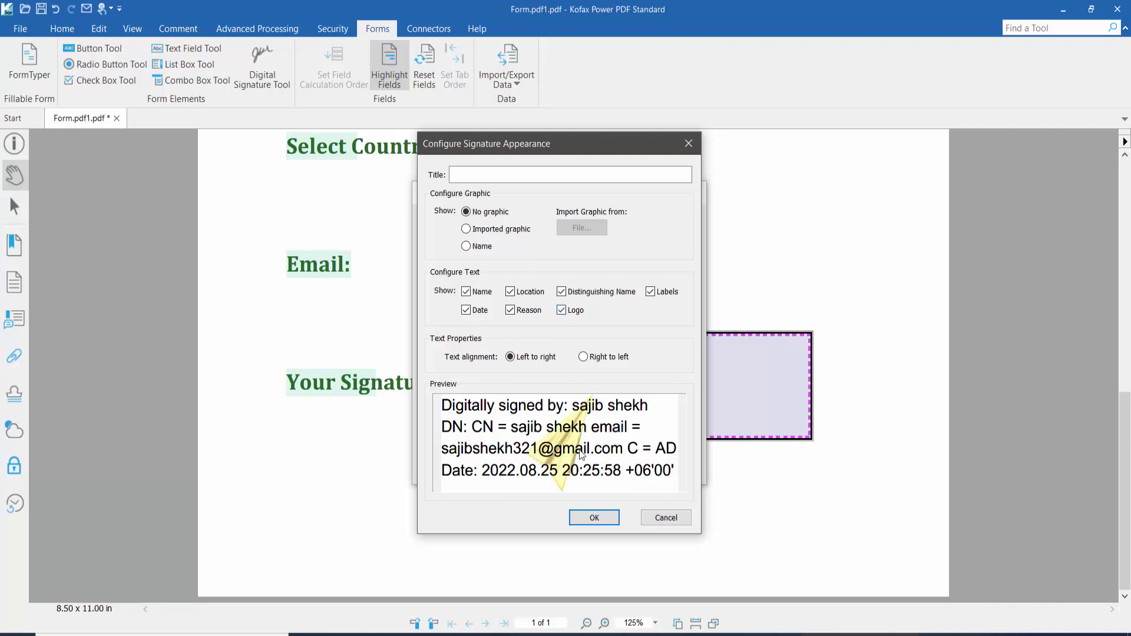
pyautogui.click(466, 291)
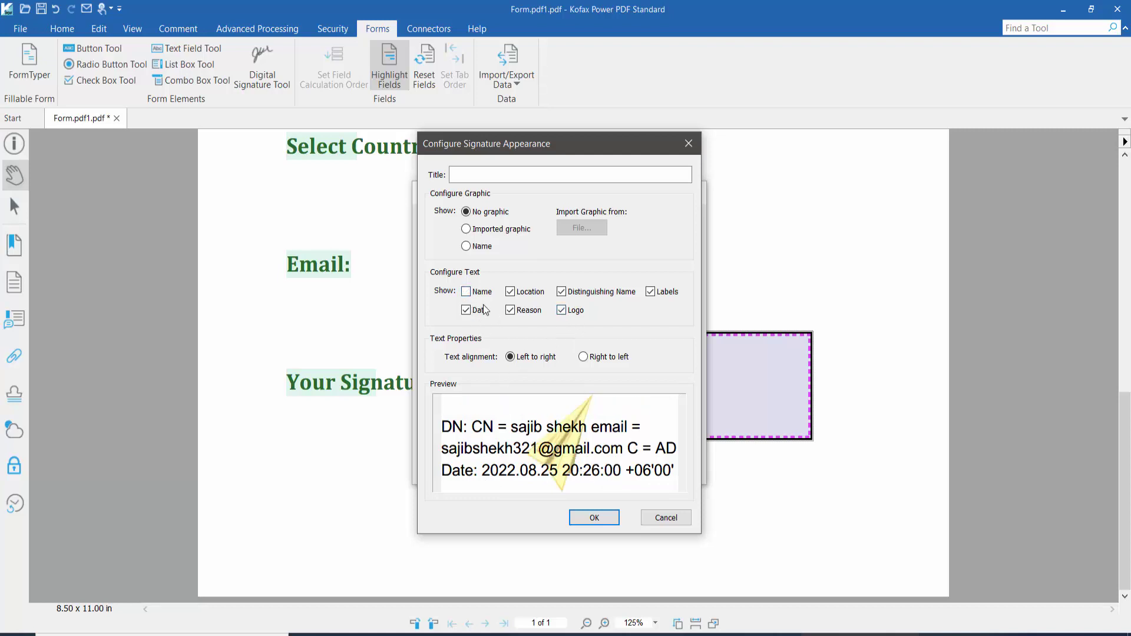
pyautogui.click(466, 292)
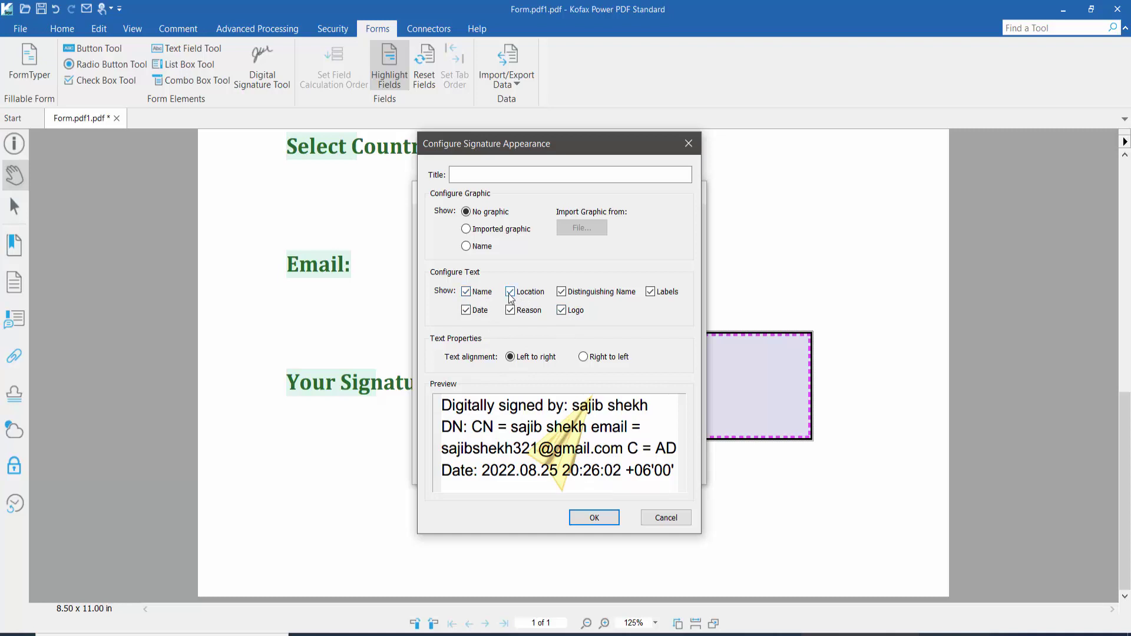
pyautogui.click(510, 293)
pyautogui.click(510, 293)
# Keep the distinguished name, drop labels and reason, and accept the signature appearance
pyautogui.click(563, 293)
pyautogui.click(562, 293)
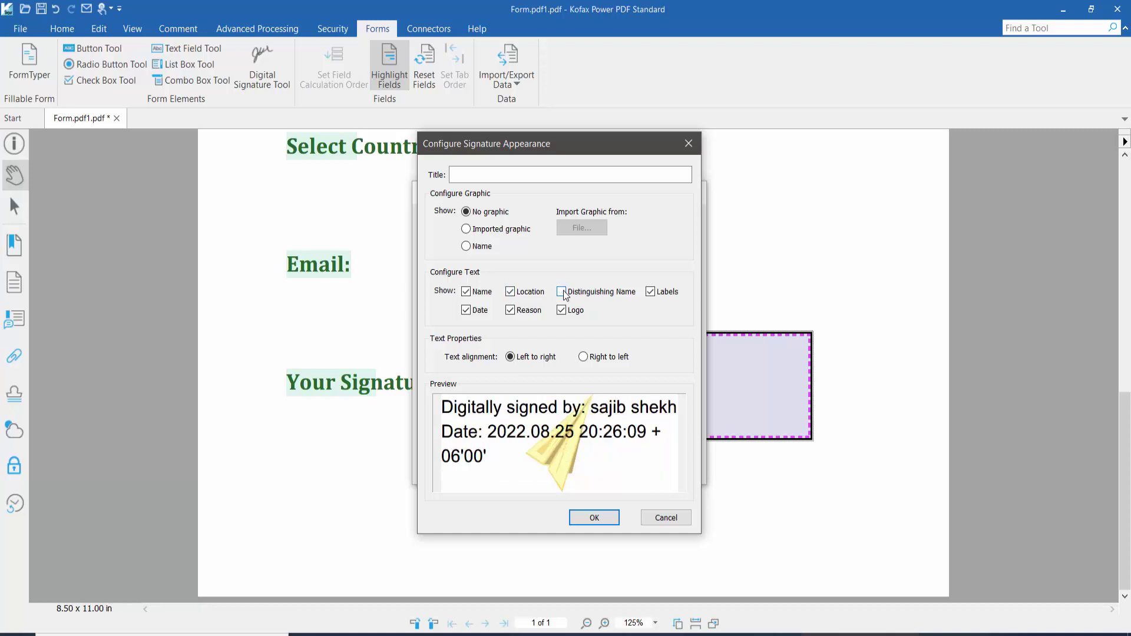
pyautogui.click(563, 294)
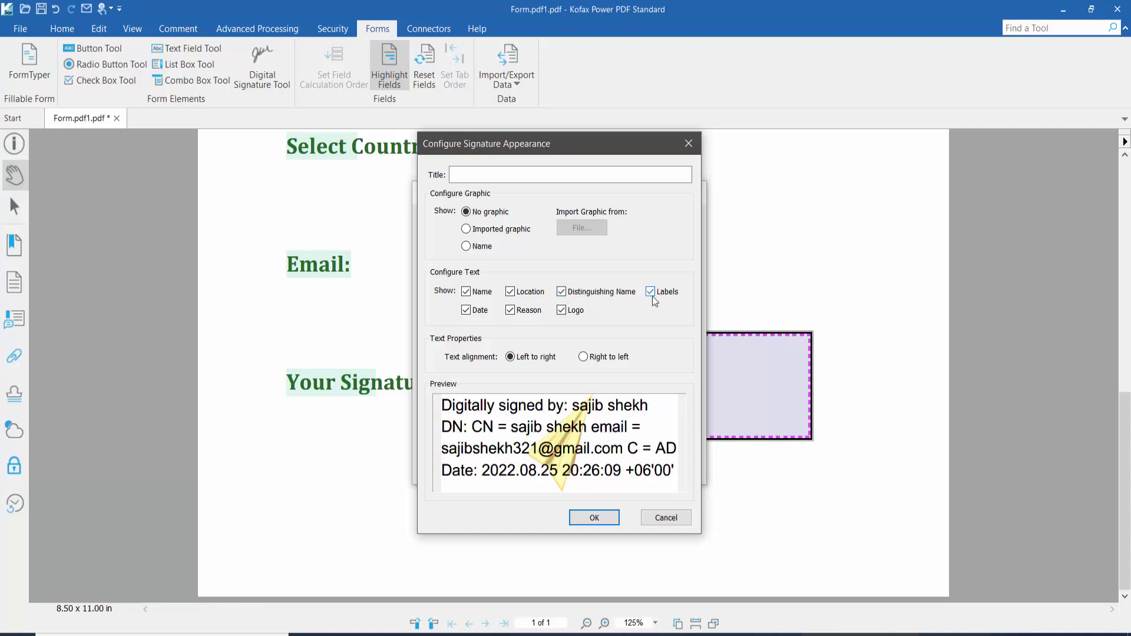
pyautogui.click(651, 294)
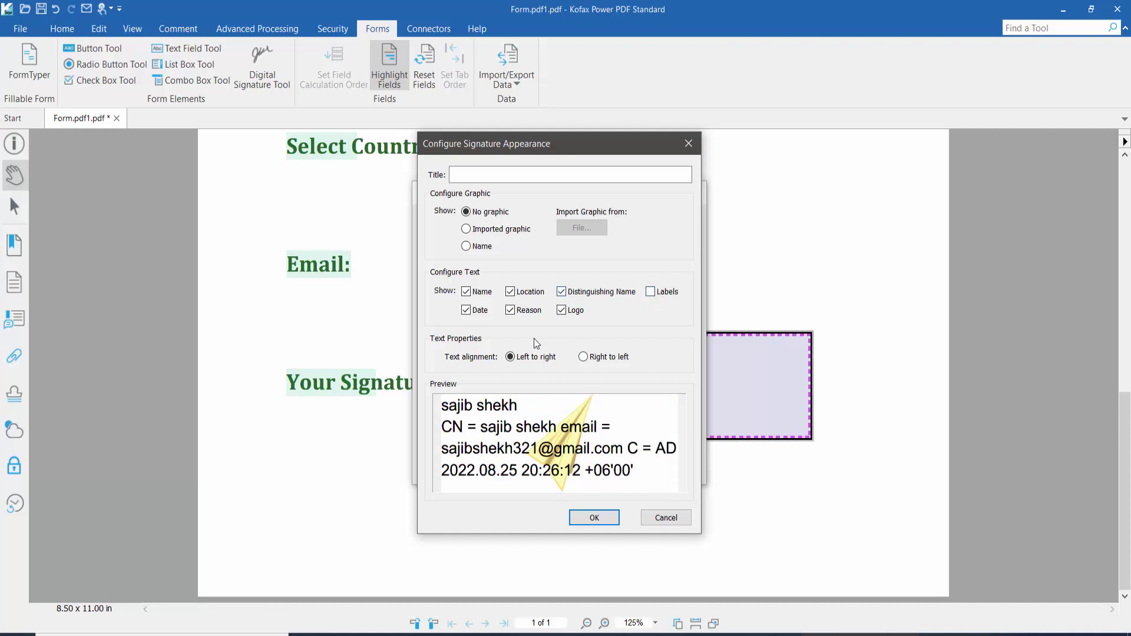
pyautogui.click(511, 310)
pyautogui.click(595, 519)
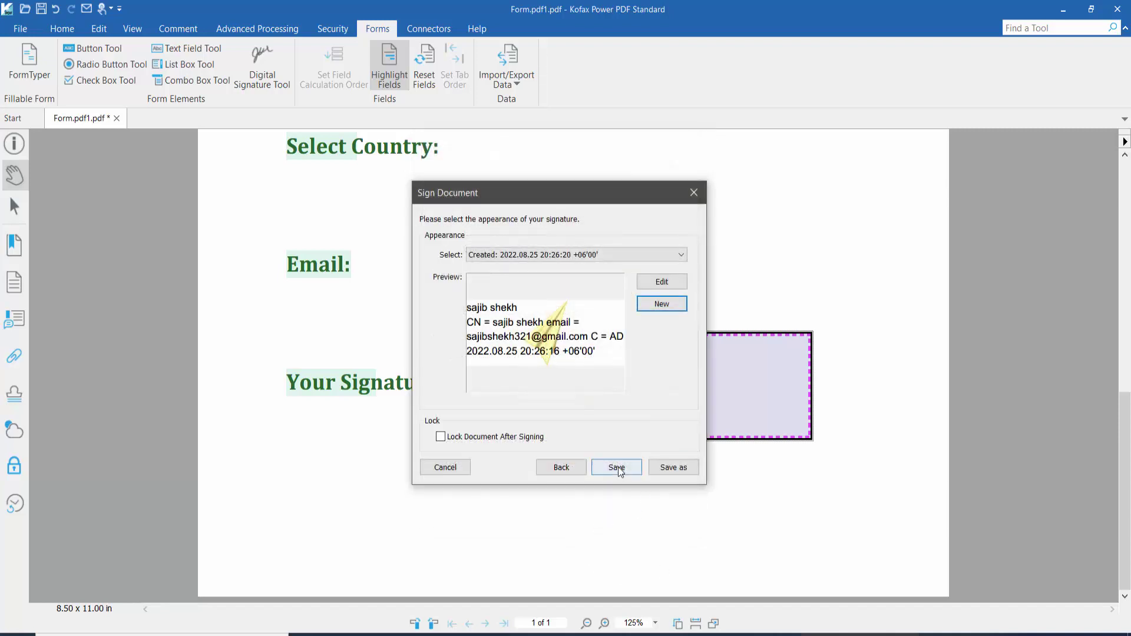
# Save the signed form from the Sign Document dialog
pyautogui.click(618, 468)
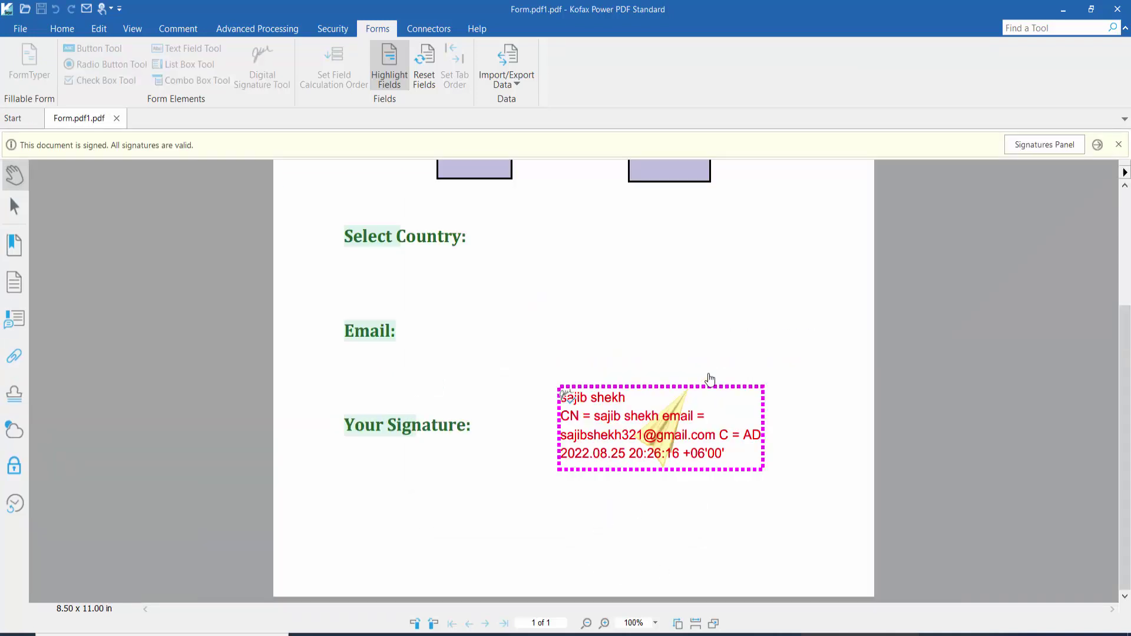
pyautogui.scroll(-1, 698, 425)
pyautogui.scroll(1, 686, 445)
pyautogui.scroll(1, 707, 416)
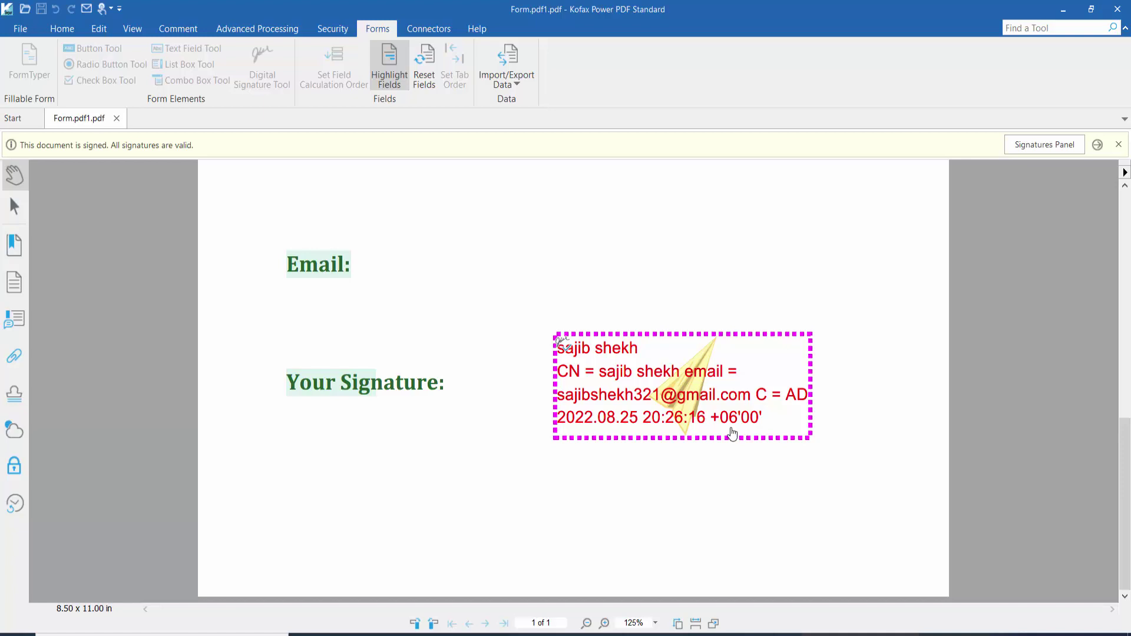
pyautogui.scroll(-3, 732, 434)
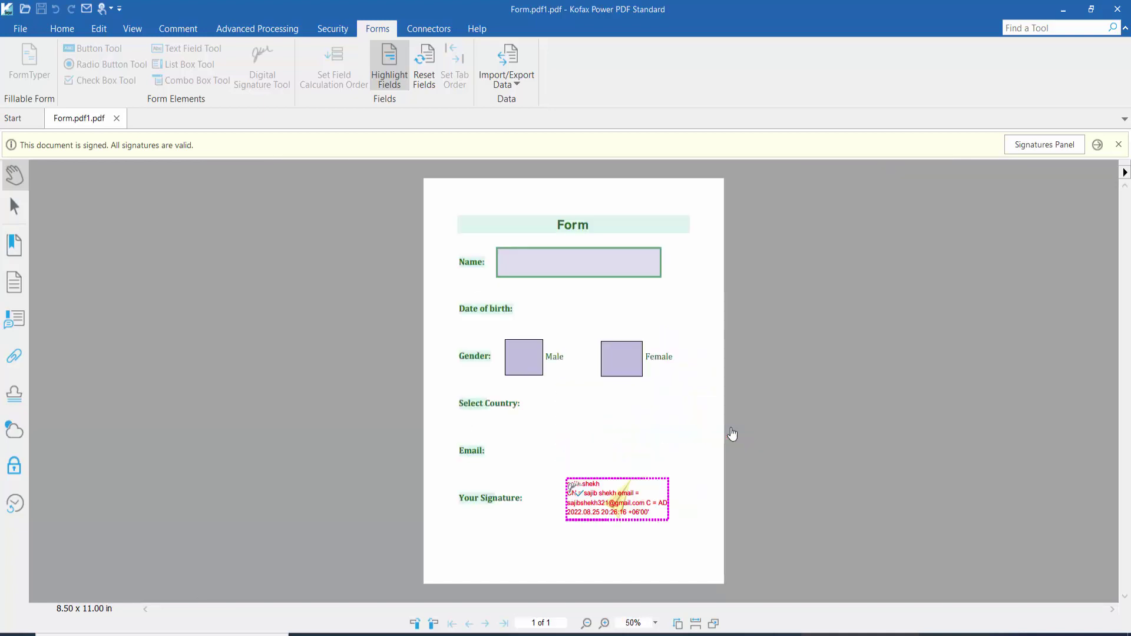